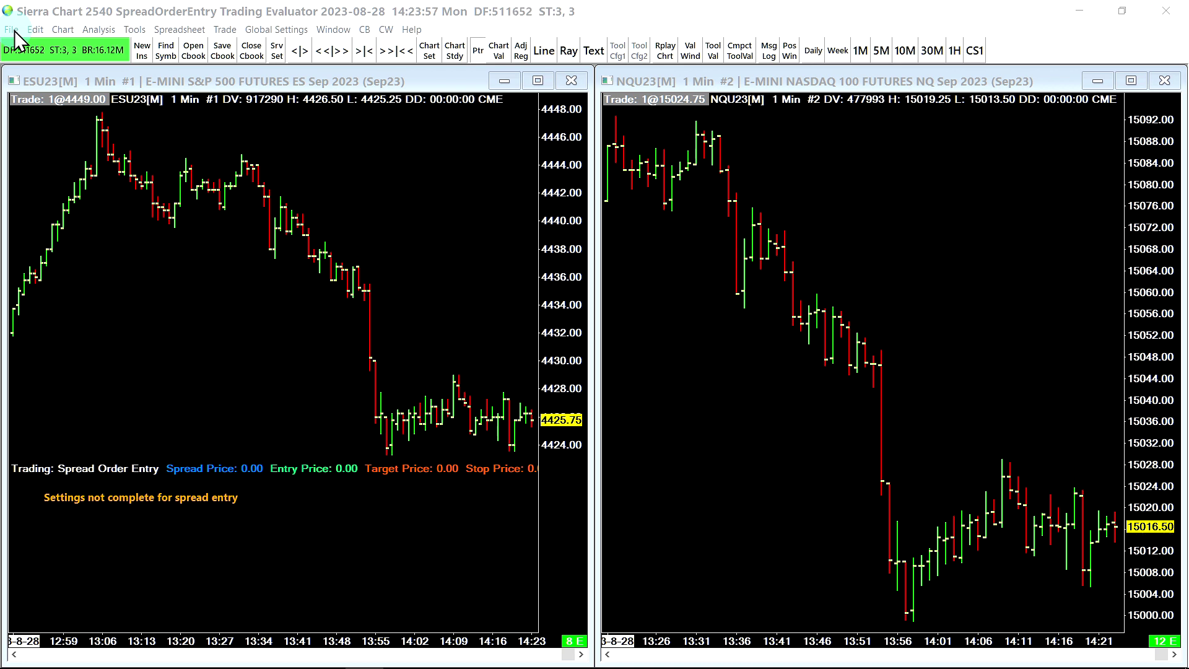
# Bring the Opera browser showing the Spread Order Entry Study documentation to the front
pyautogui.moveTo(331, 666)
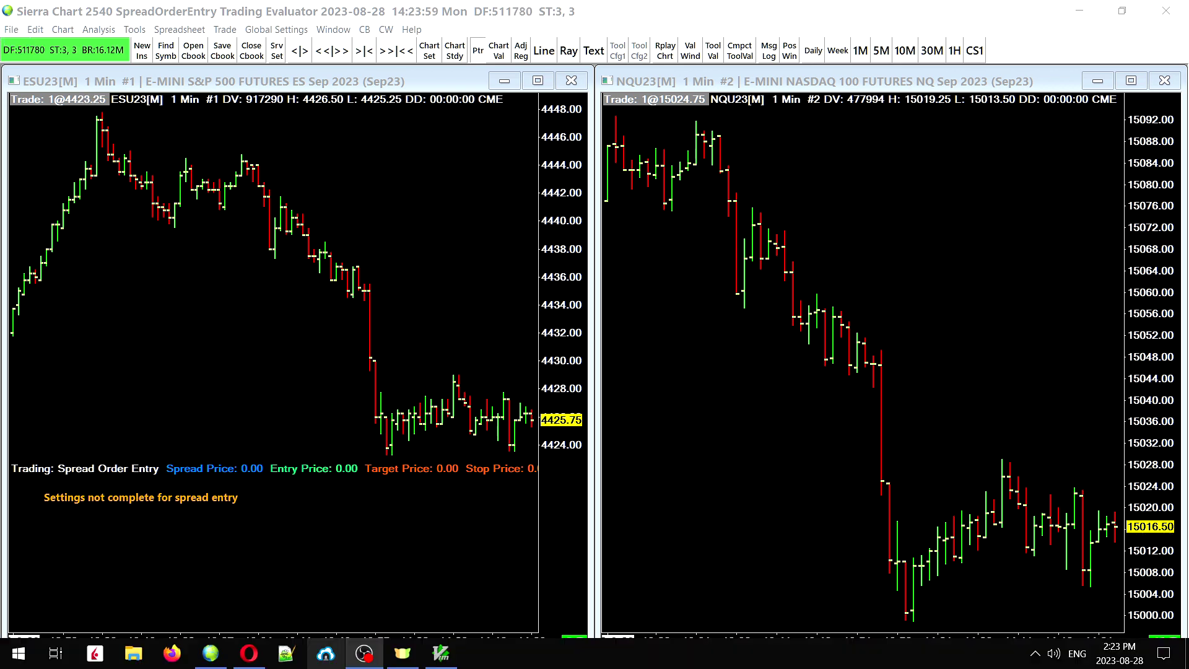
pyautogui.click(248, 653)
# Go to Documentation > Trading > Spread Order Entry Study, read it, then minimise Opera
pyautogui.scroll(5, 247, 228)
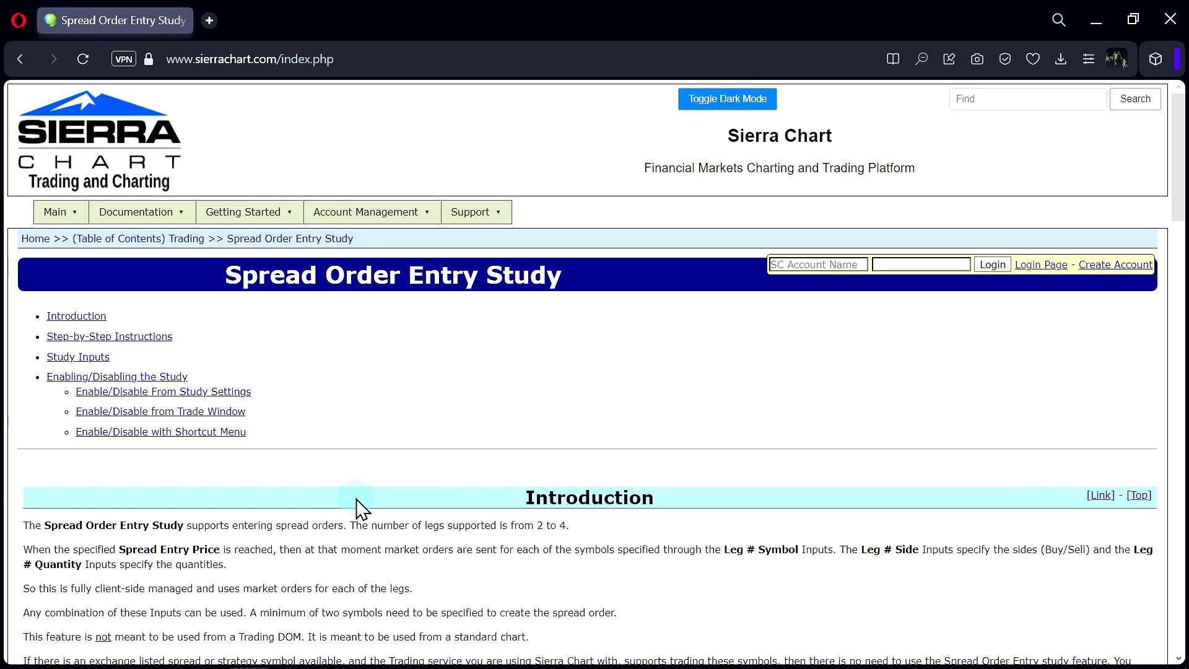
pyautogui.moveTo(132, 218)
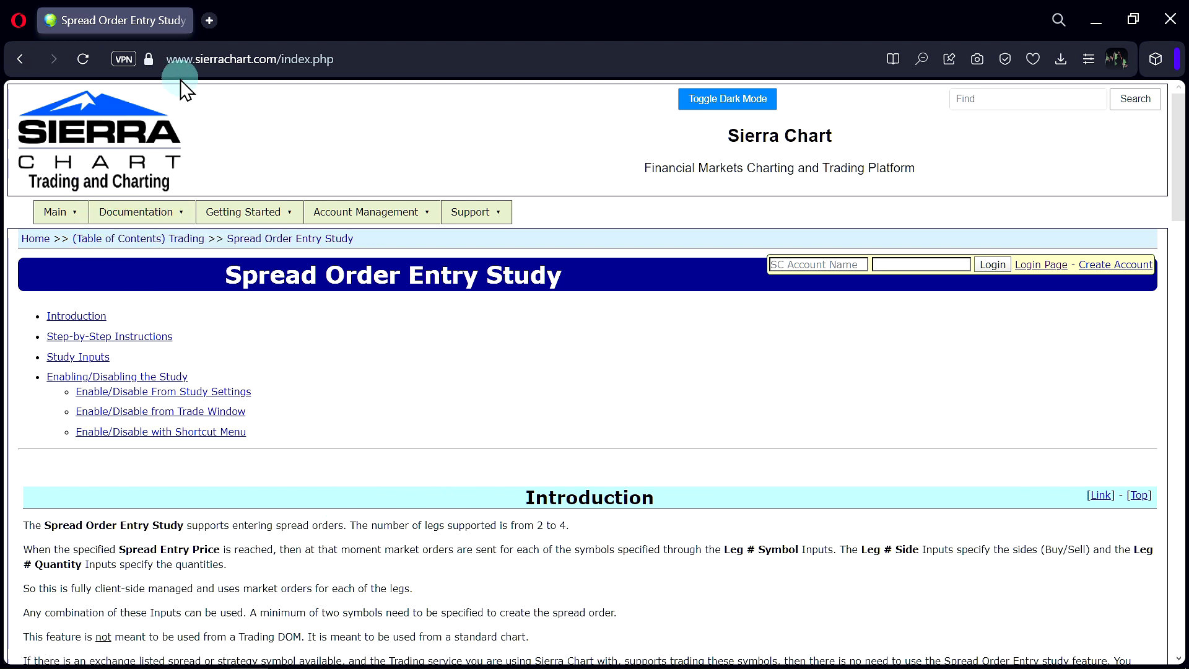
pyautogui.moveTo(177, 218)
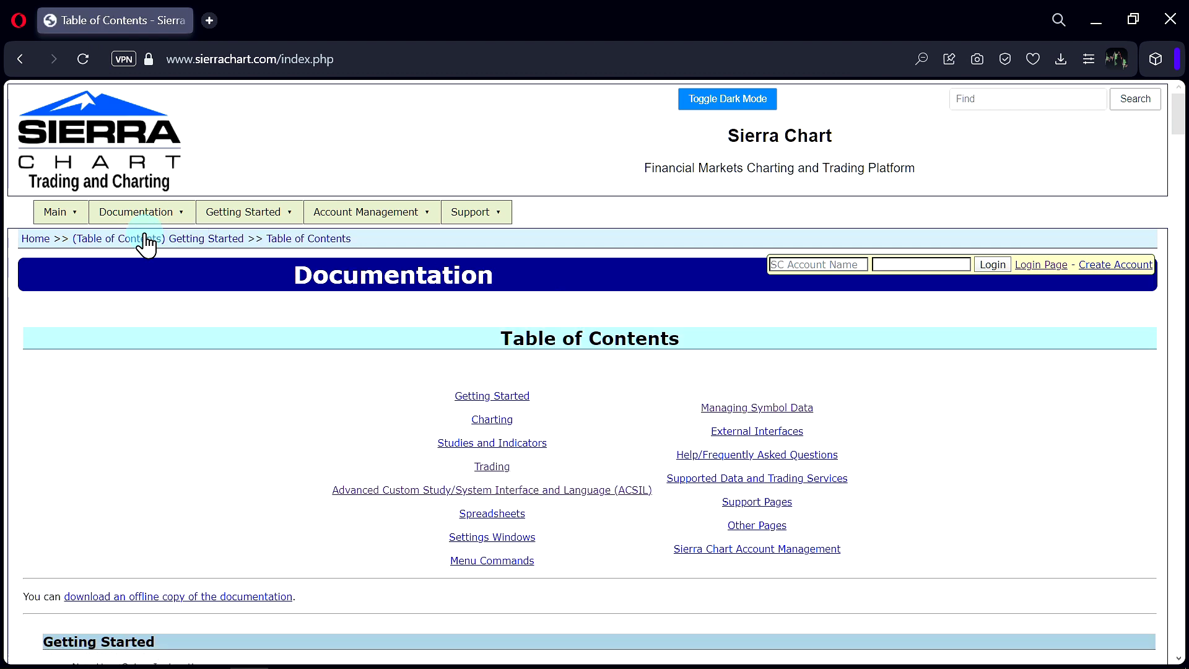
pyautogui.click(494, 471)
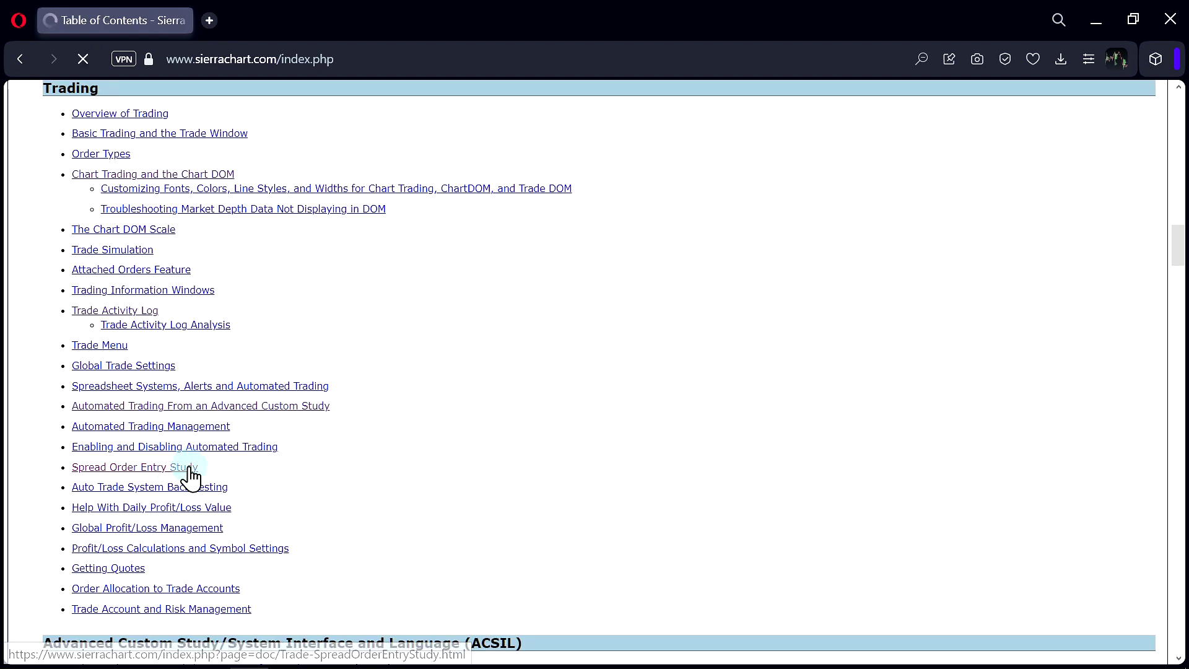
pyautogui.scroll(-2, 433, 343)
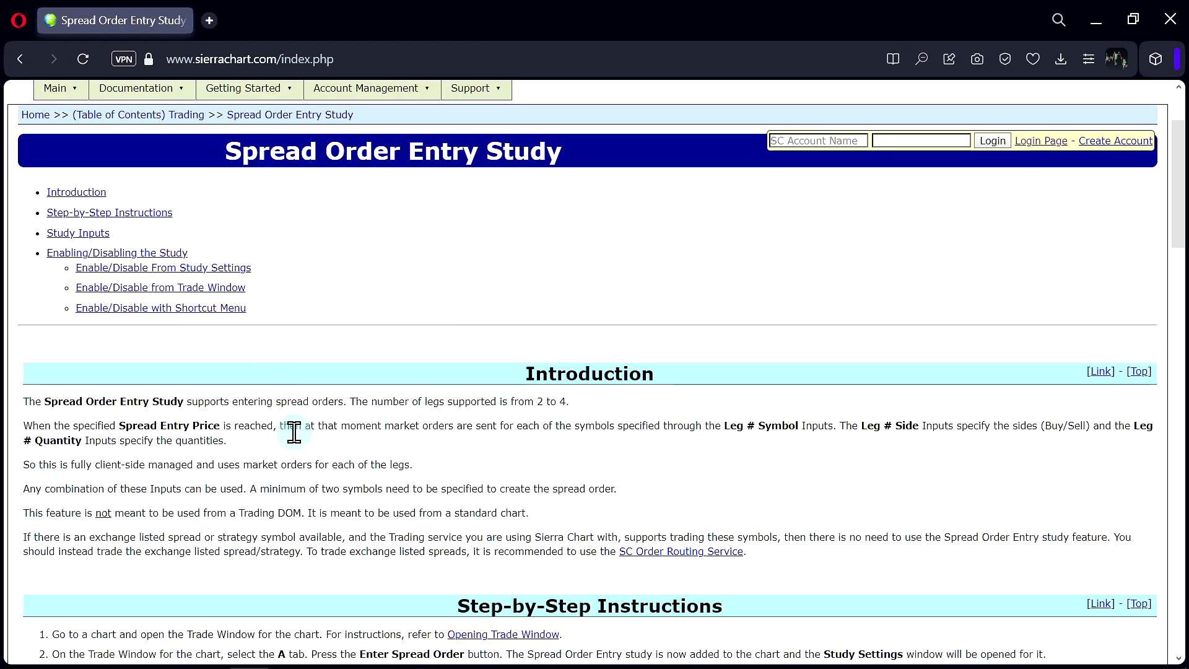
pyautogui.scroll(-2, 378, 322)
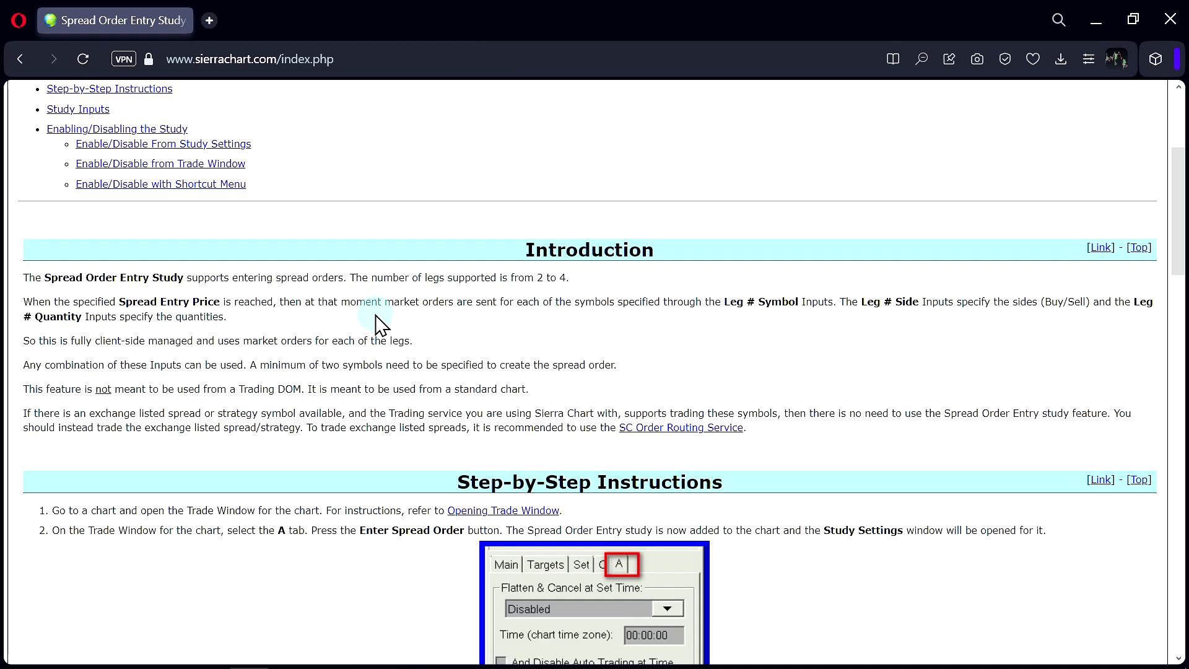
pyautogui.click(1104, 24)
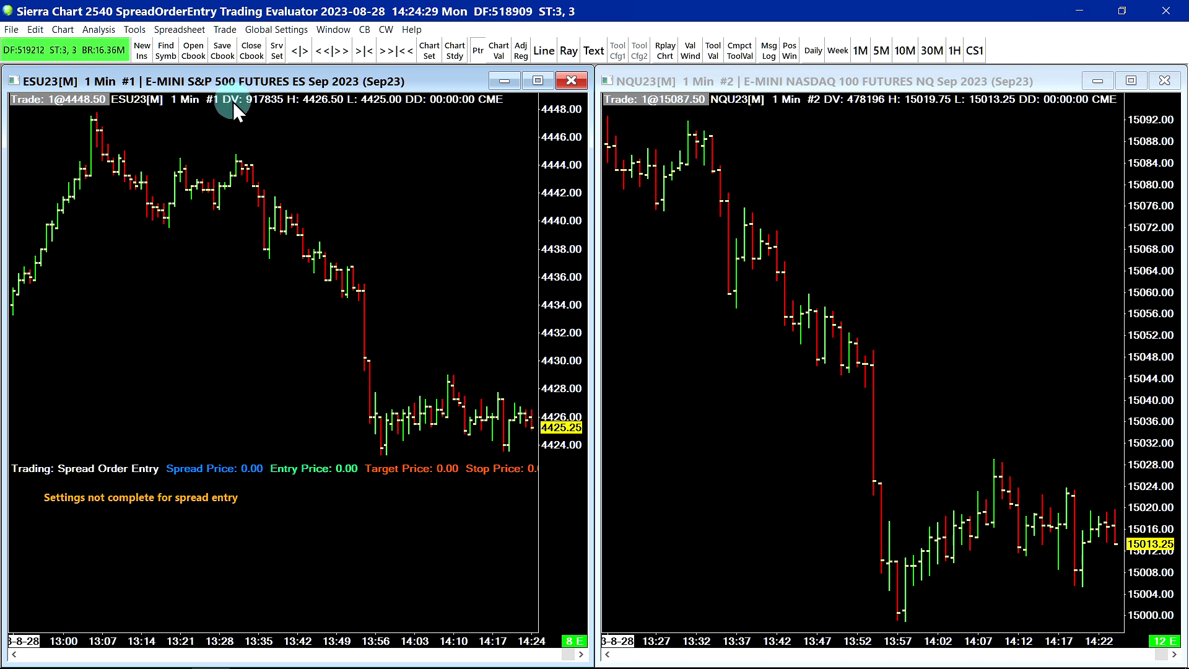
# Use Find Symbol to select ES?## under Futures - CME and list its spread symbols
pyautogui.click(15, 30)
pyautogui.click(47, 76)
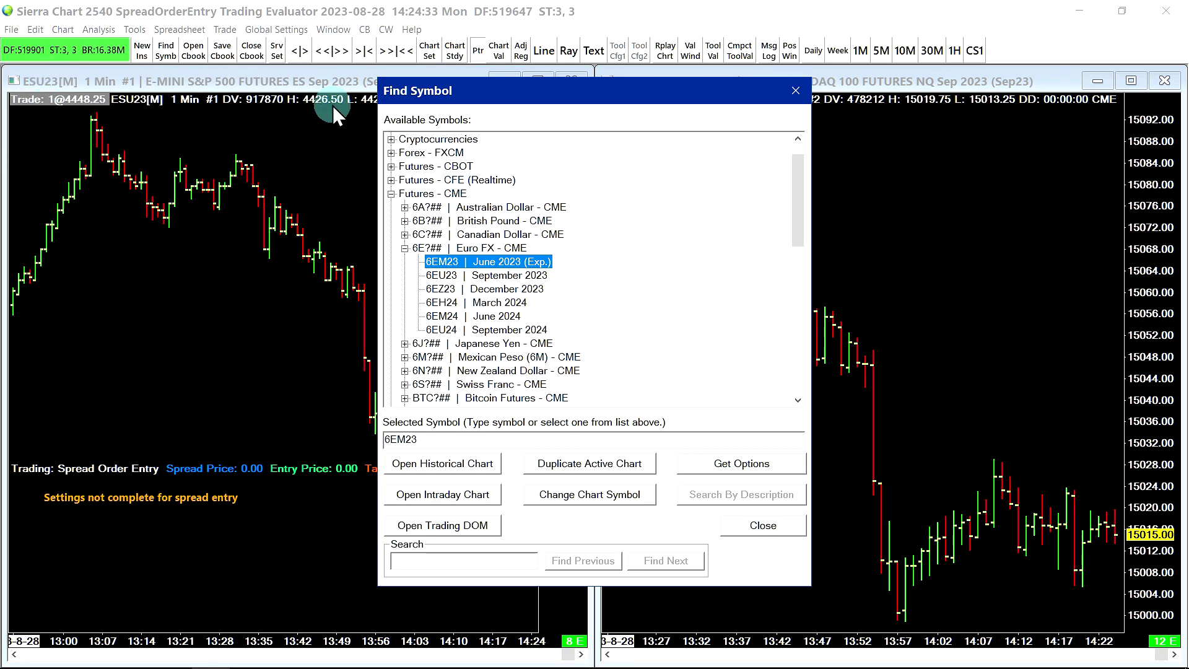
pyautogui.click(357, 241)
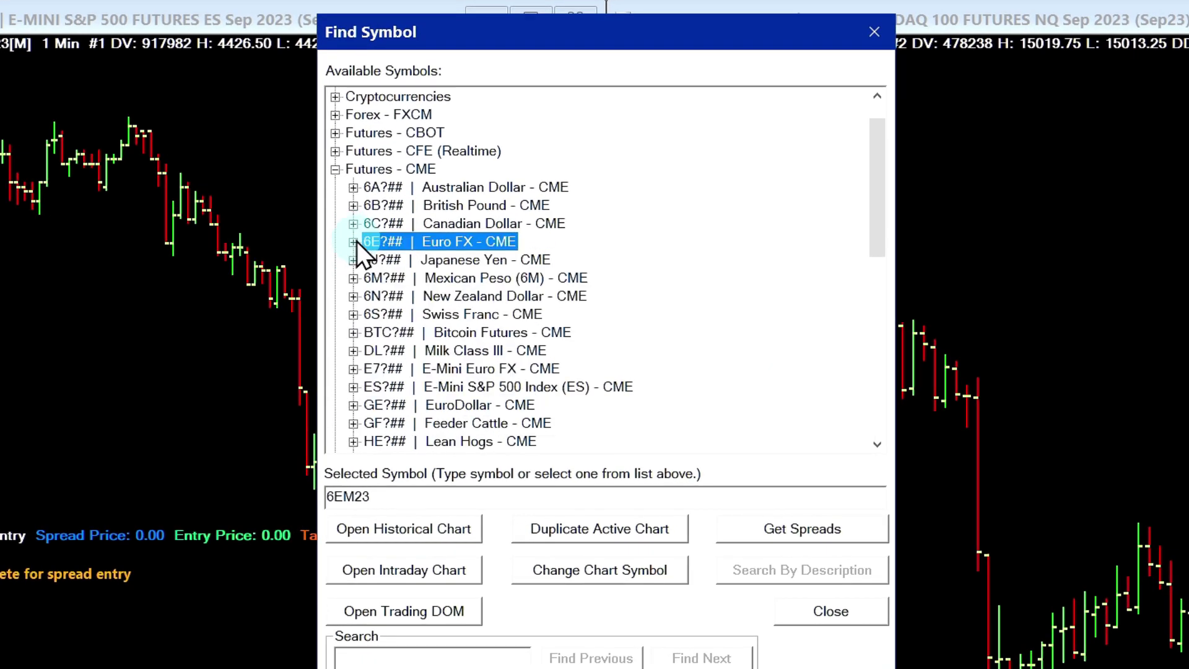
pyautogui.scroll(-2, 404, 239)
pyautogui.click(408, 312)
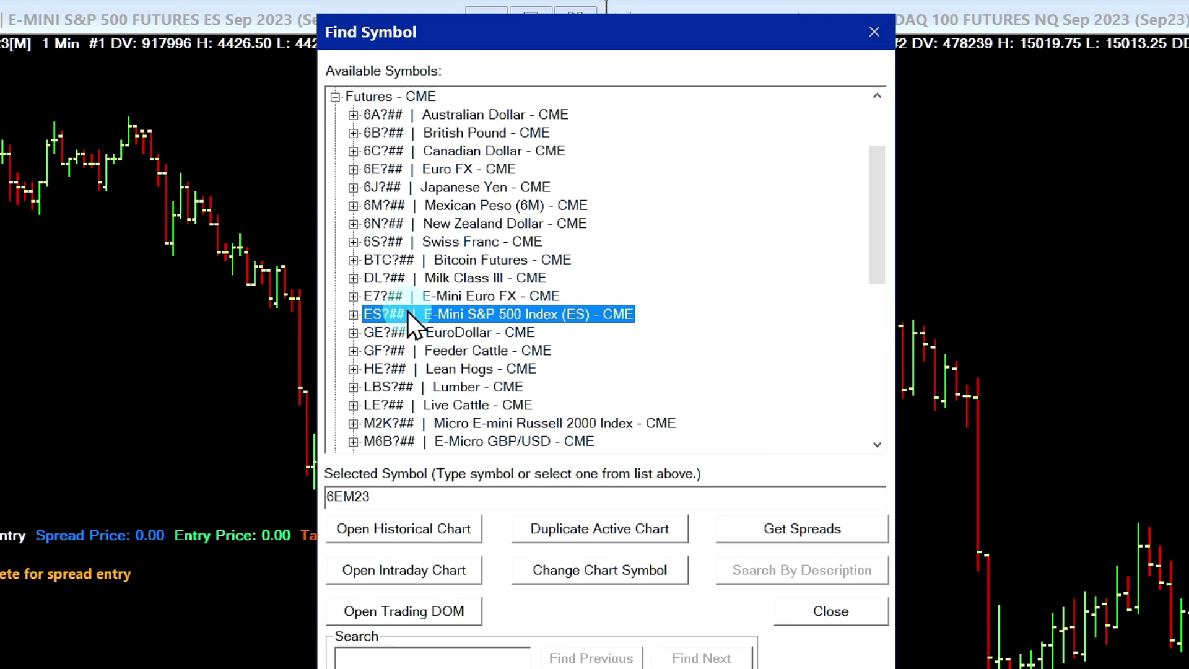
pyautogui.click(790, 530)
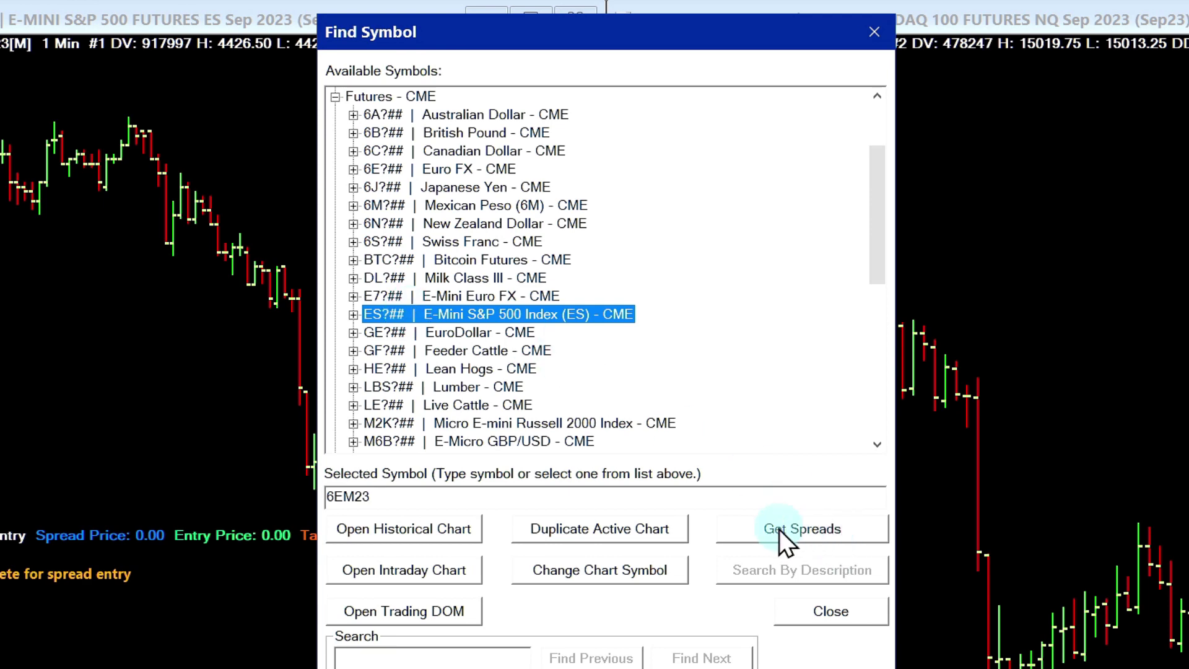
pyautogui.click(861, 529)
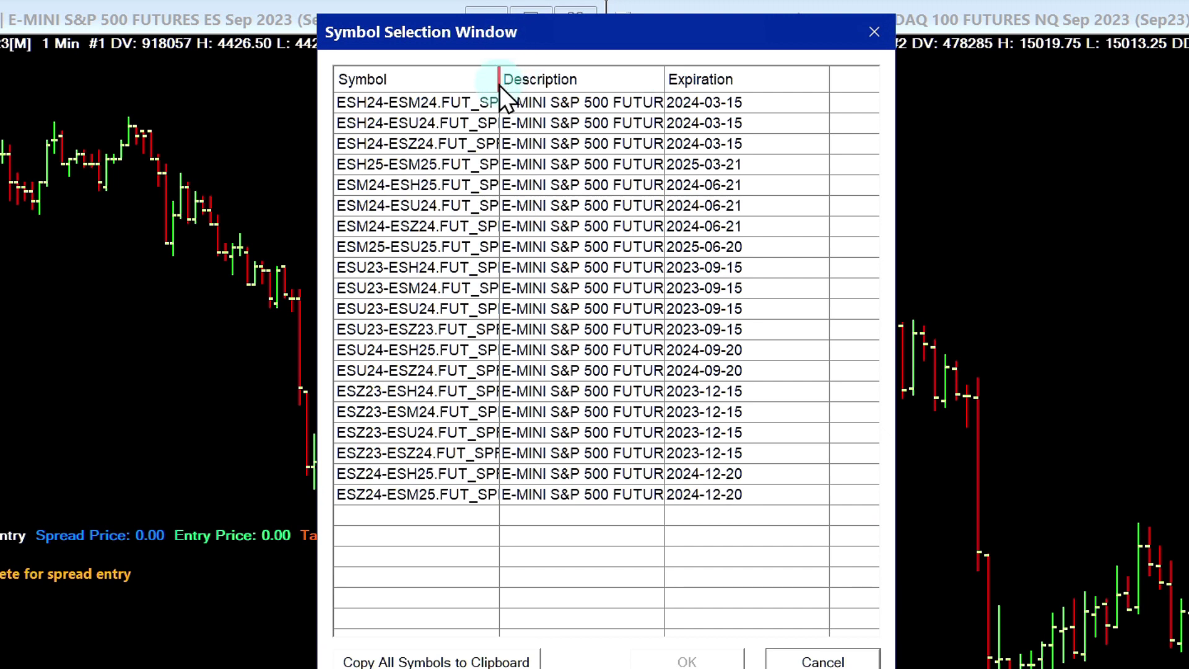
# Widen the columns to read the ES calendar spread descriptions, then close the spread list
pyautogui.moveTo(499, 85); pyautogui.dragTo(356, 83)
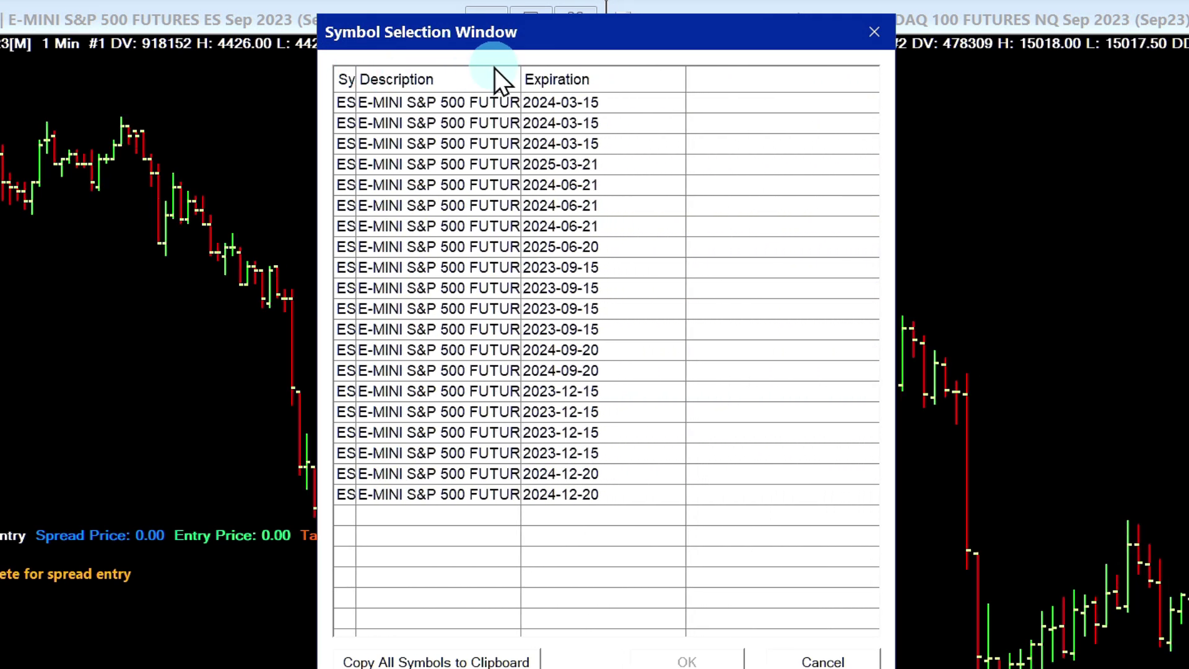
pyautogui.moveTo(522, 79); pyautogui.dragTo(820, 88)
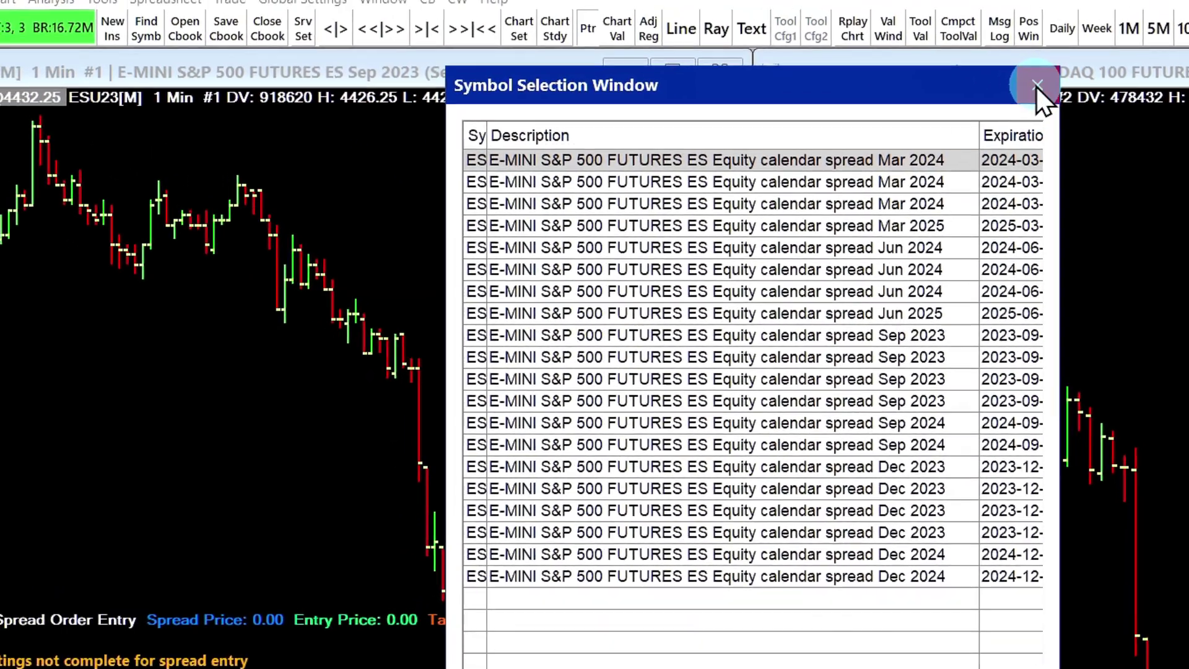
pyautogui.click(872, 29)
# Close the Find Symbol dialog and make the ES chart the active window
pyautogui.click(1180, 134)
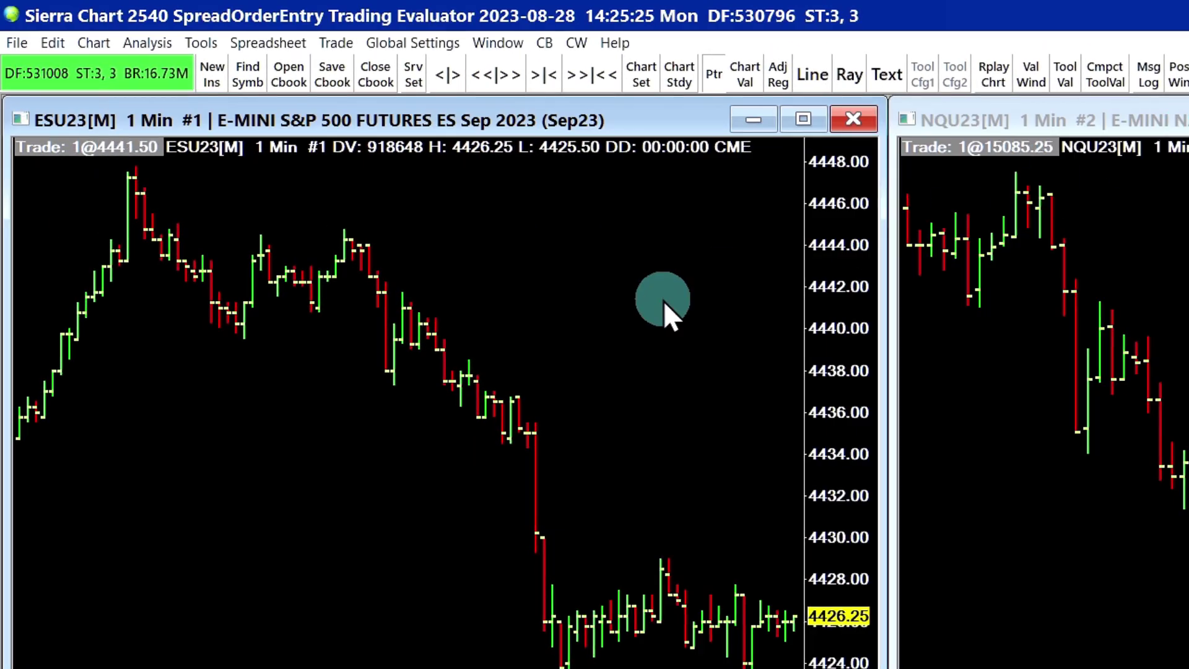
pyautogui.click(458, 133)
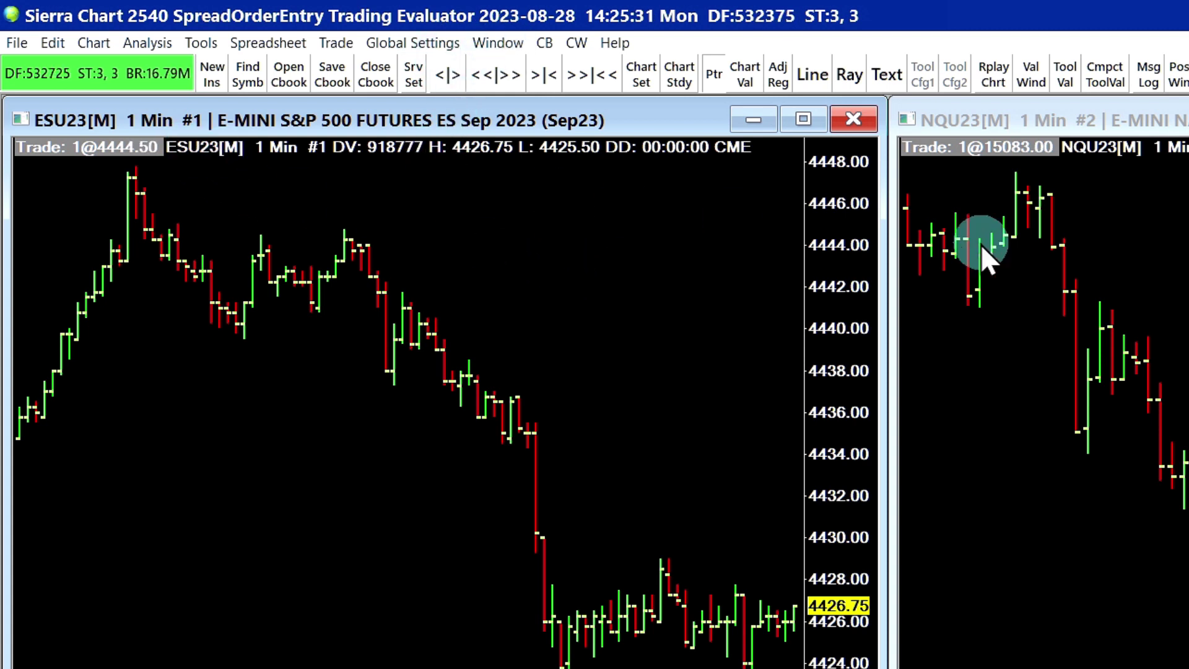
pyautogui.click(1165, 242)
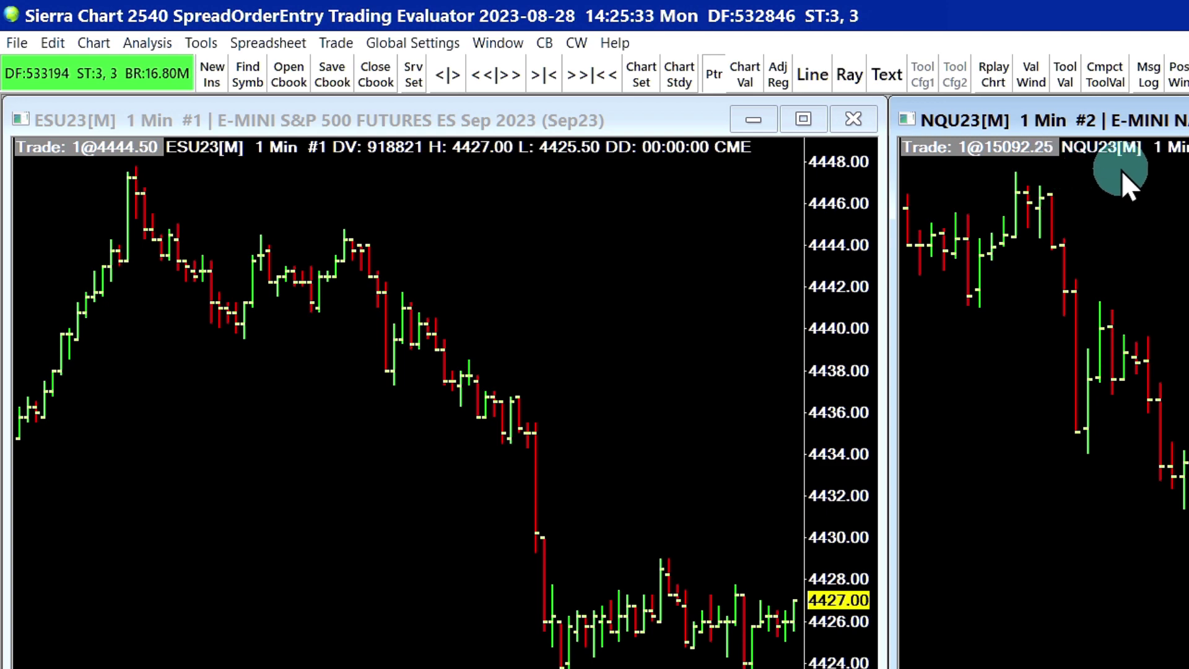
pyautogui.click(661, 269)
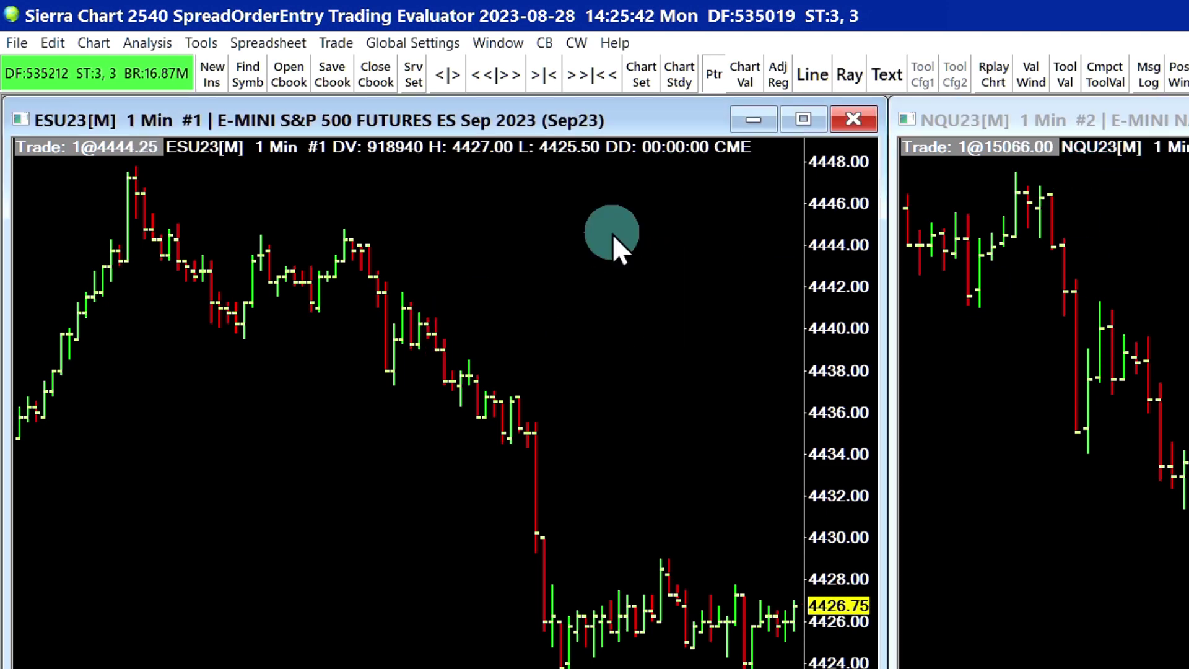
# Check the charts in the Window list, then turn Chart Trade Mode on for the ES chart
pyautogui.click(503, 42)
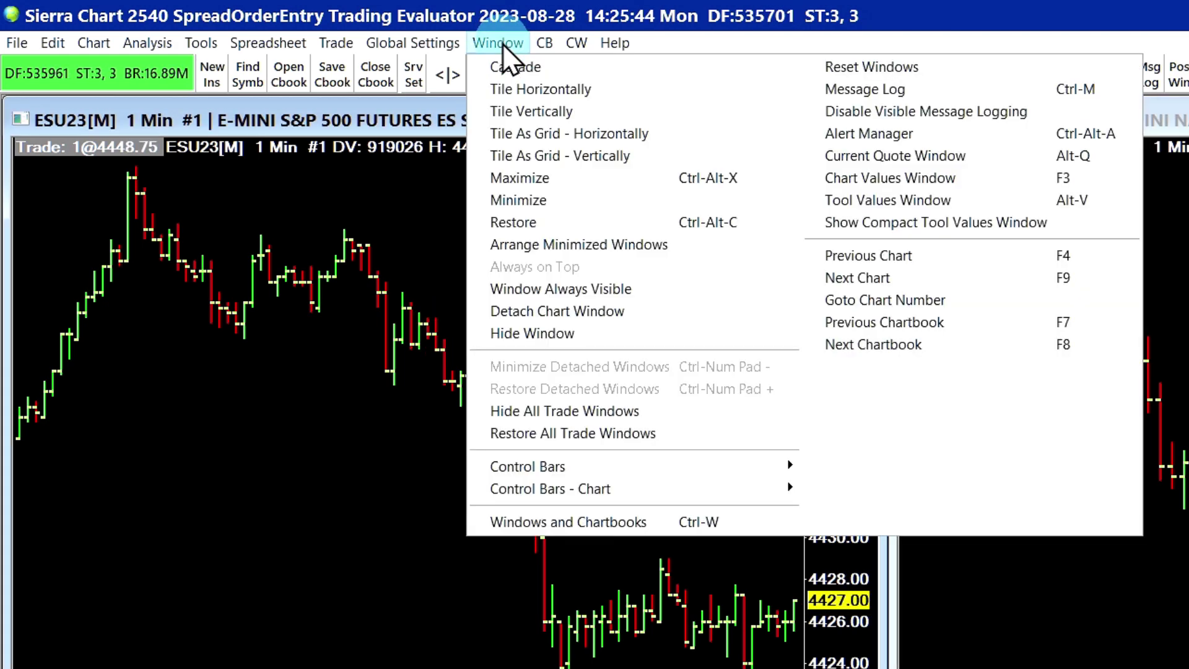
pyautogui.click(585, 523)
pyautogui.click(338, 75)
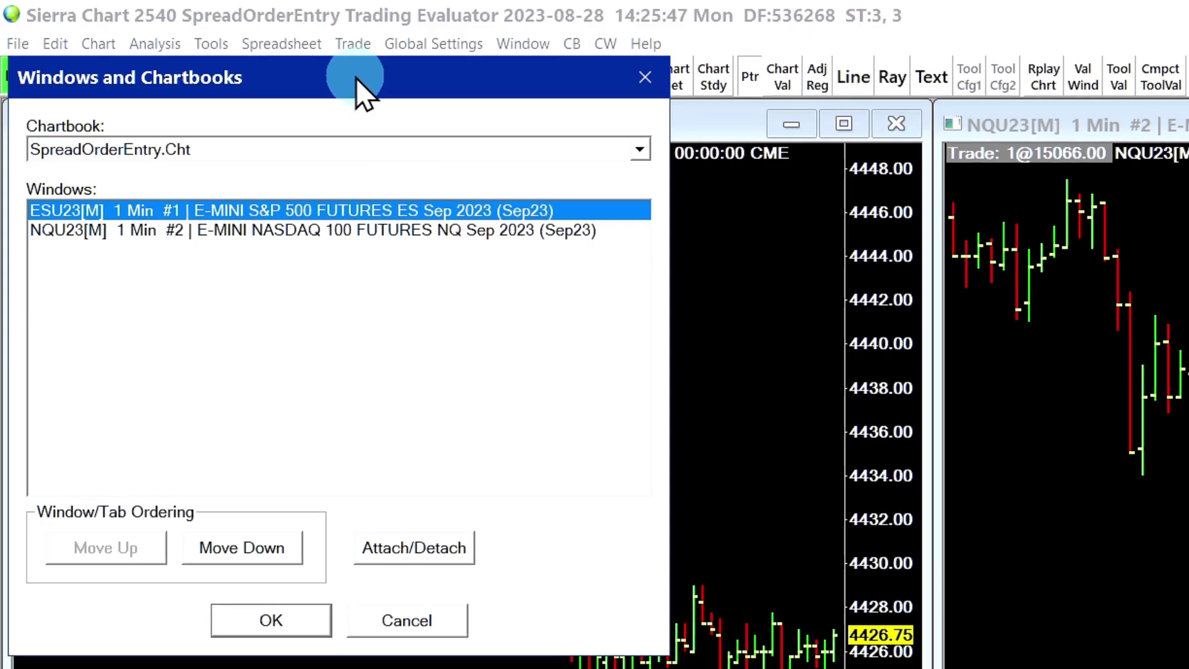
pyautogui.click(224, 229)
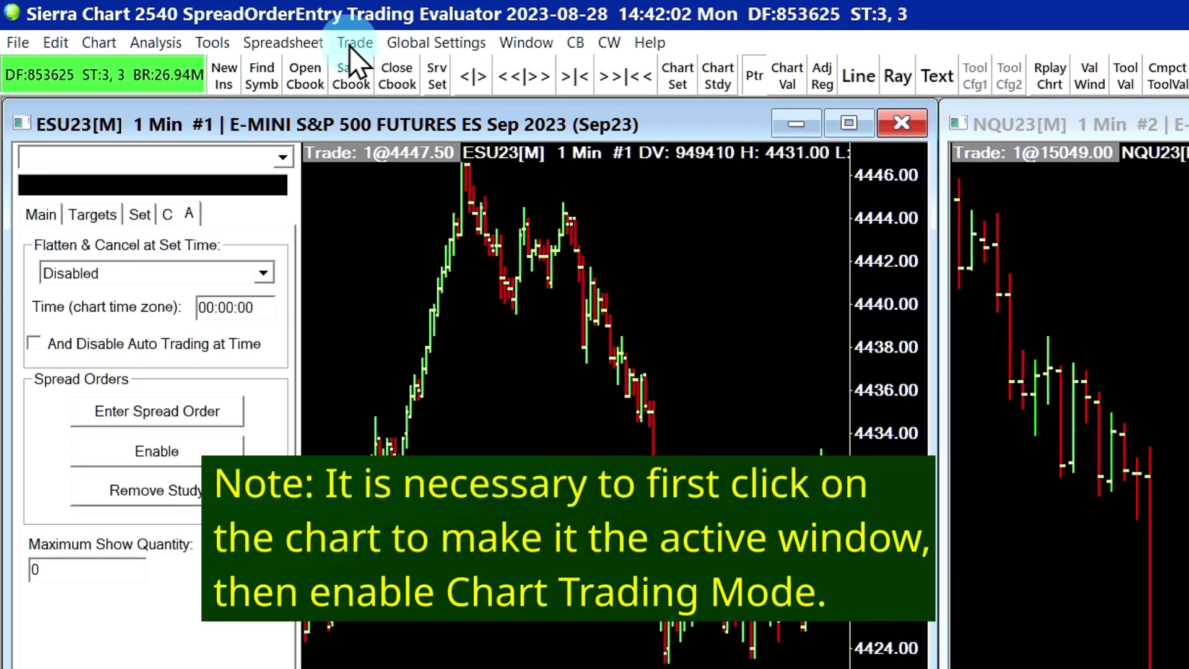
pyautogui.click(351, 45)
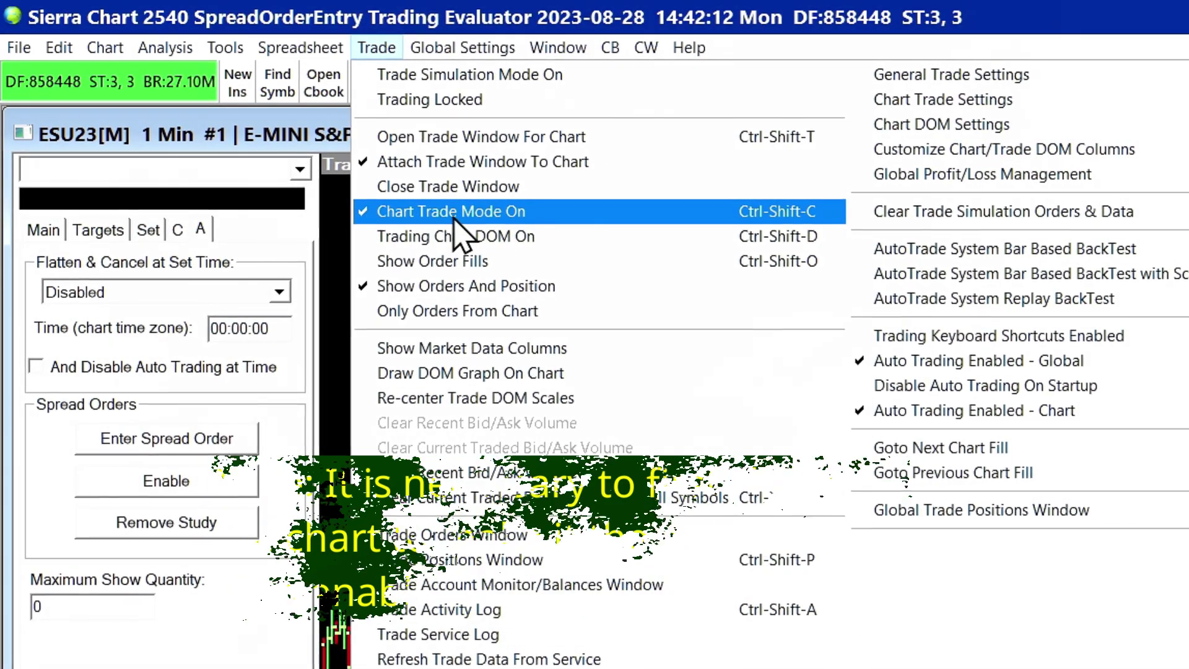
pyautogui.click(369, 410)
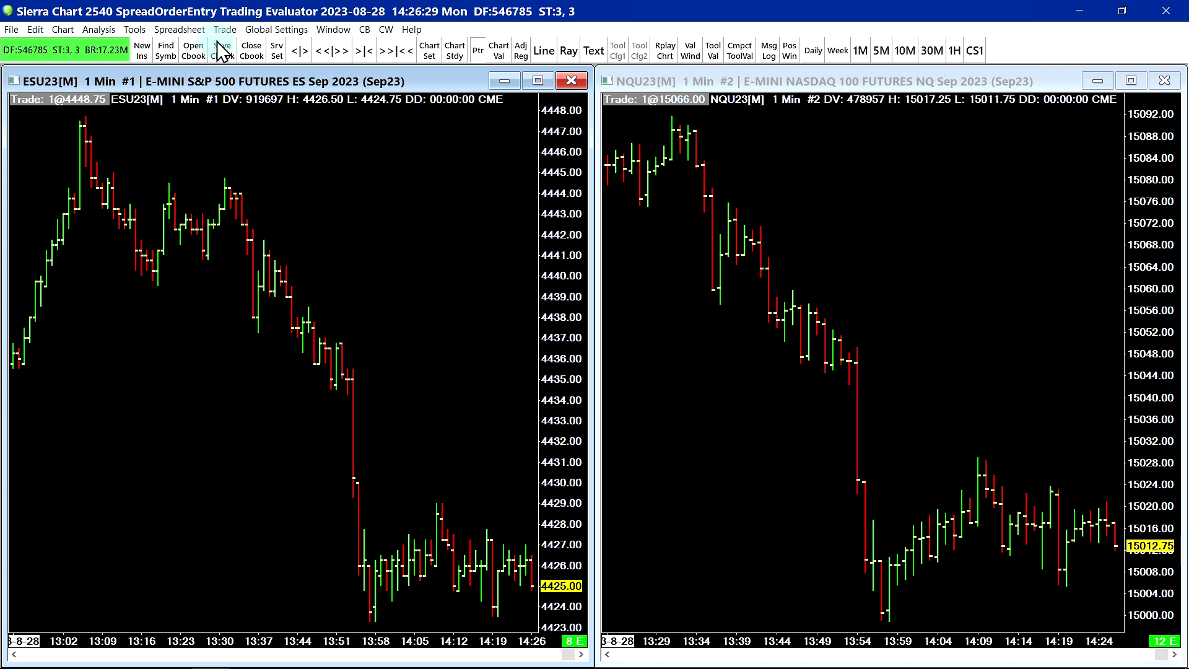
# Open the ES chart's Trade Window and attach it to the chart's left side
pyautogui.click(225, 29)
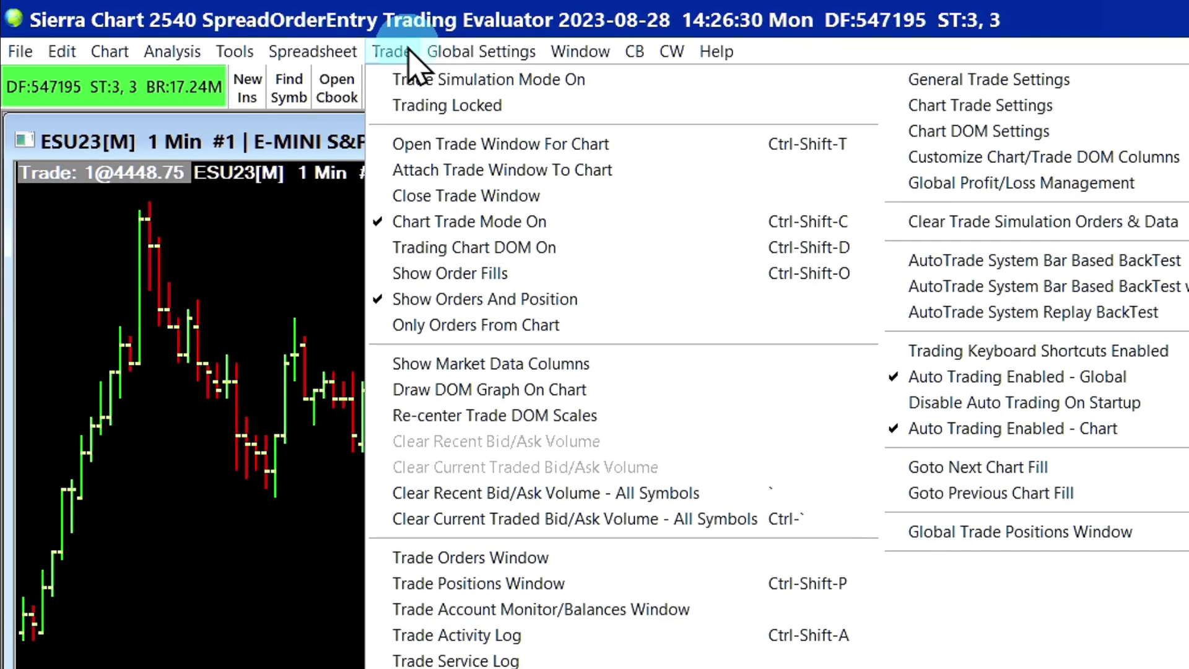
pyautogui.click(434, 149)
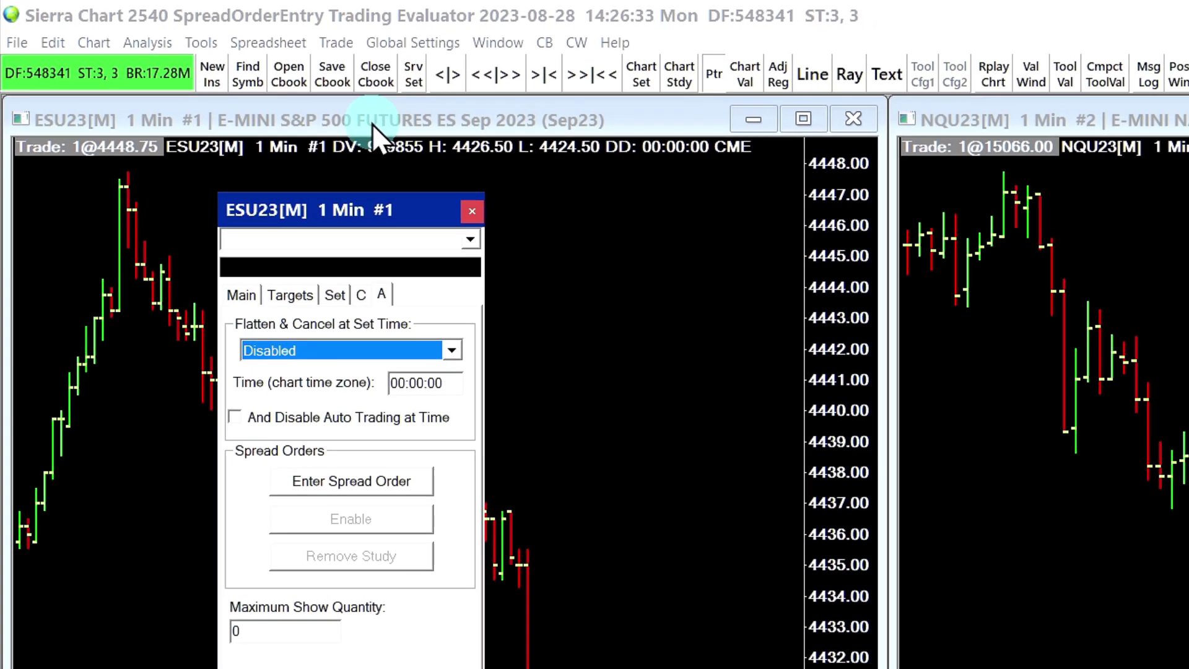
pyautogui.moveTo(308, 219); pyautogui.dragTo(388, 252)
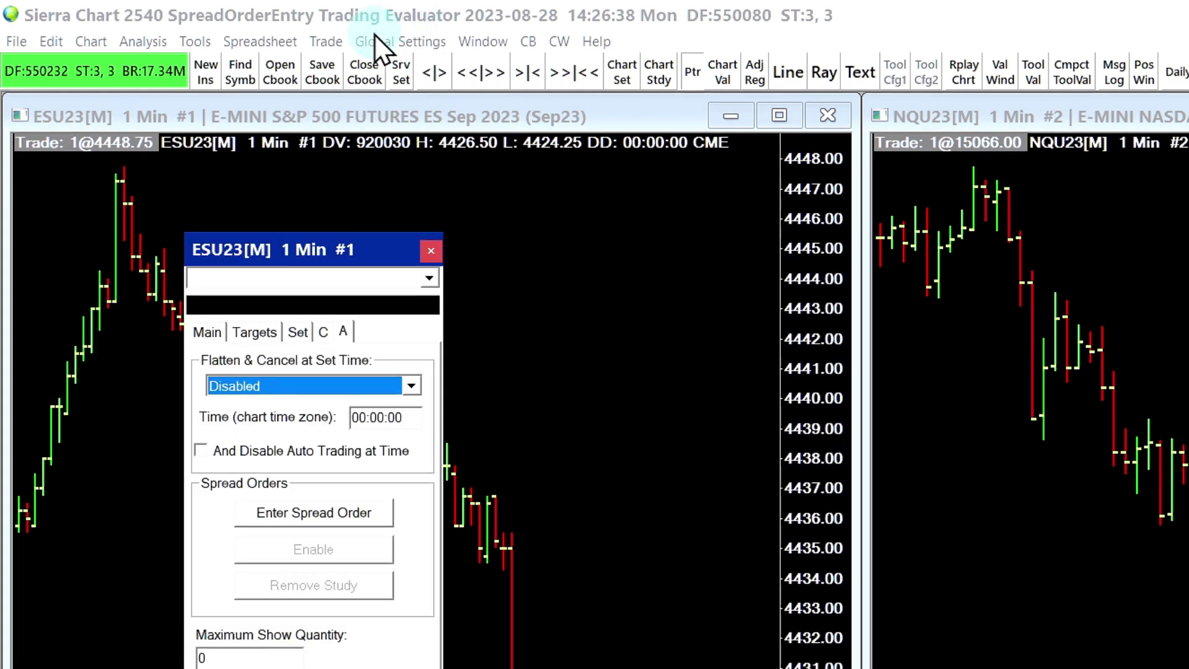
pyautogui.click(326, 43)
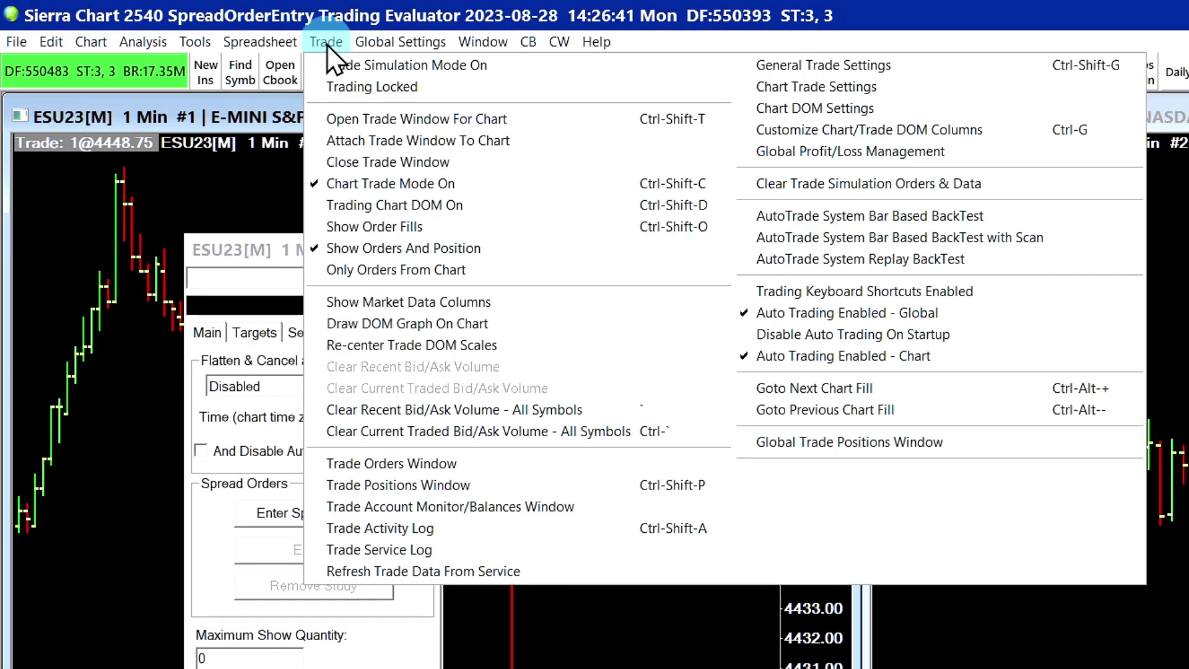
pyautogui.click(432, 140)
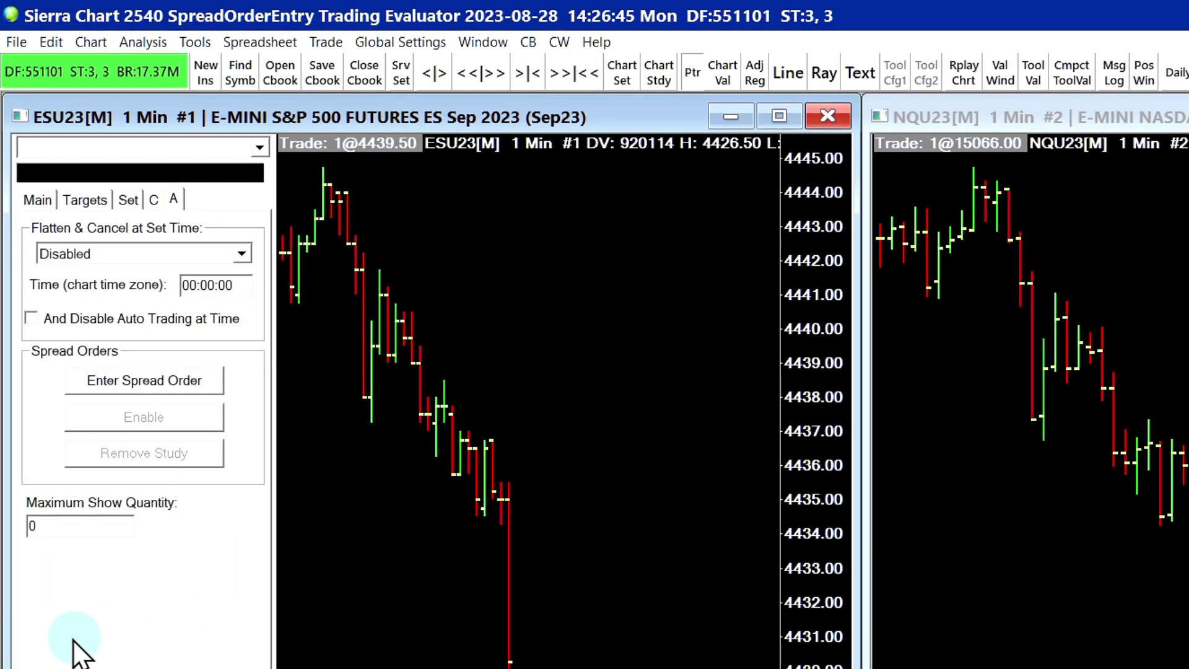
pyautogui.click(155, 451)
# Browse the Trade Window tabs to the A tab showing the Spread Orders section
pyautogui.click(47, 200)
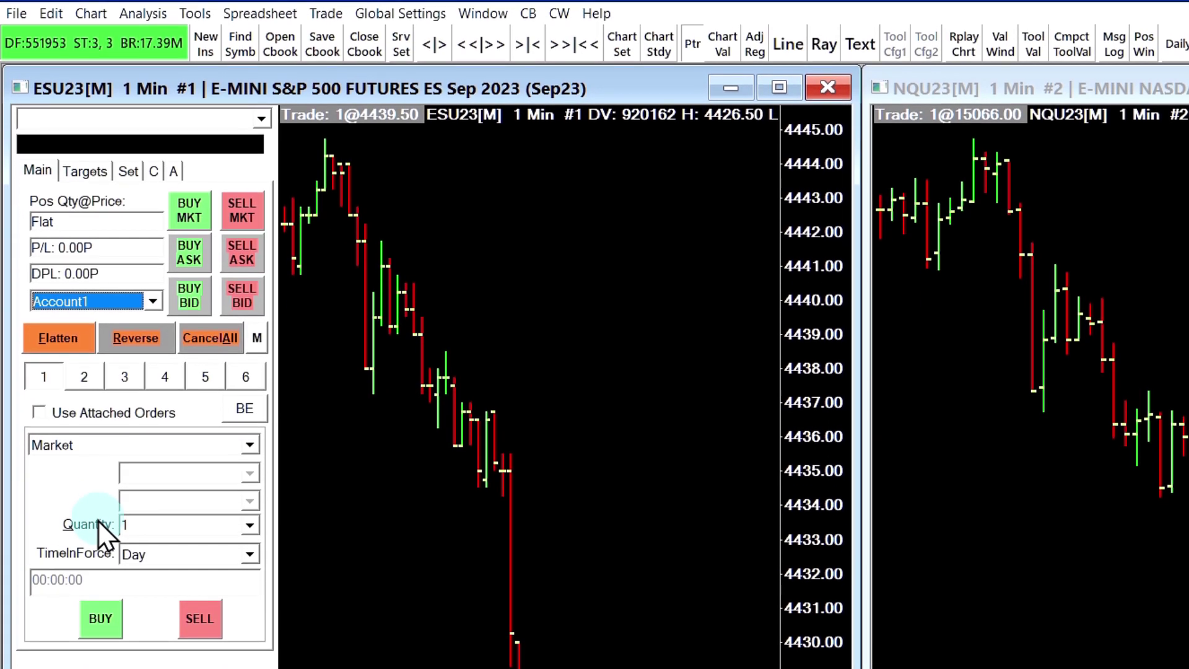
pyautogui.click(84, 140)
pyautogui.click(128, 140)
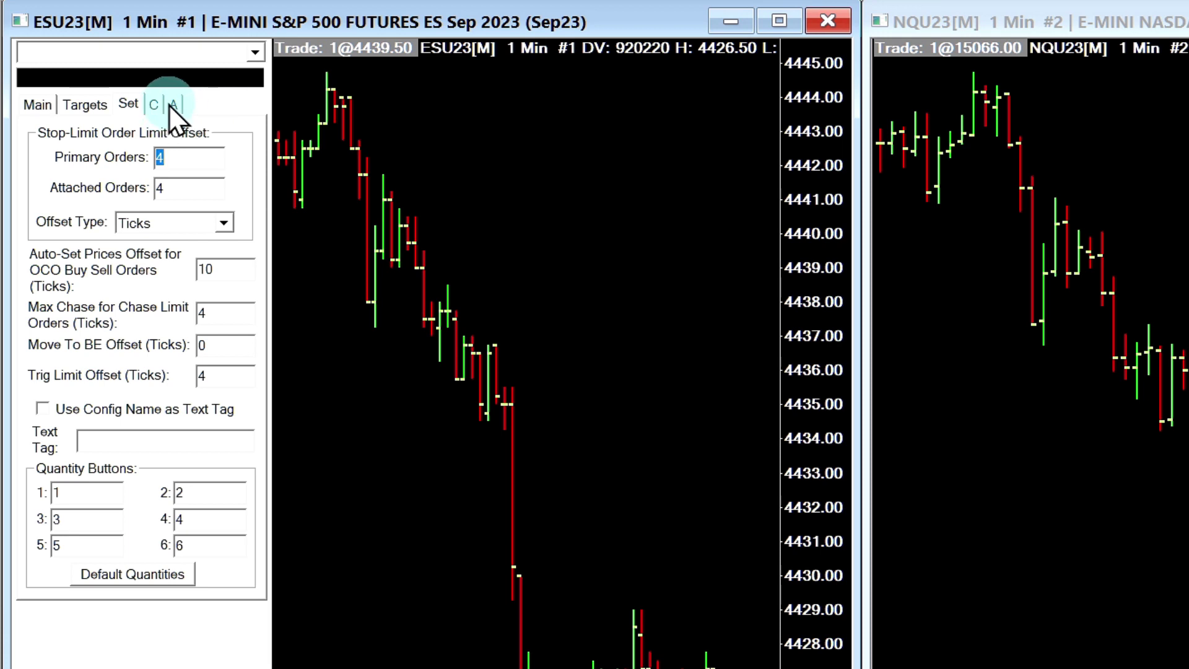
pyautogui.click(172, 105)
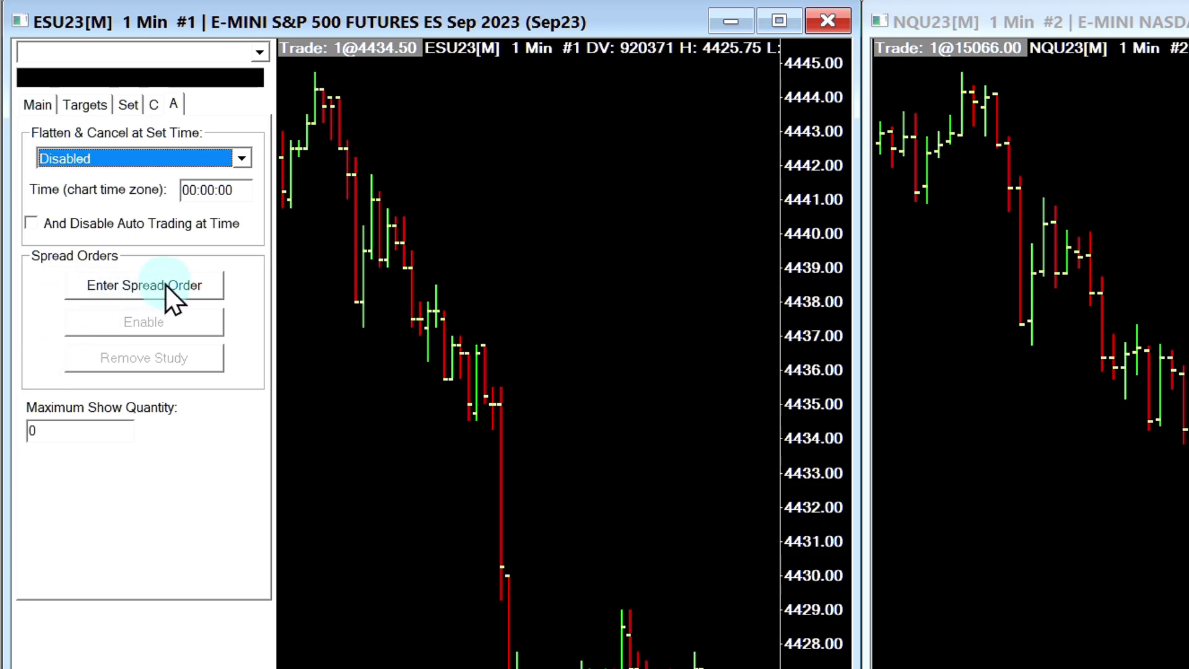
# Add the Spread Order Entry study with Enter Spread Order and apply Chart Region 2
pyautogui.click(206, 280)
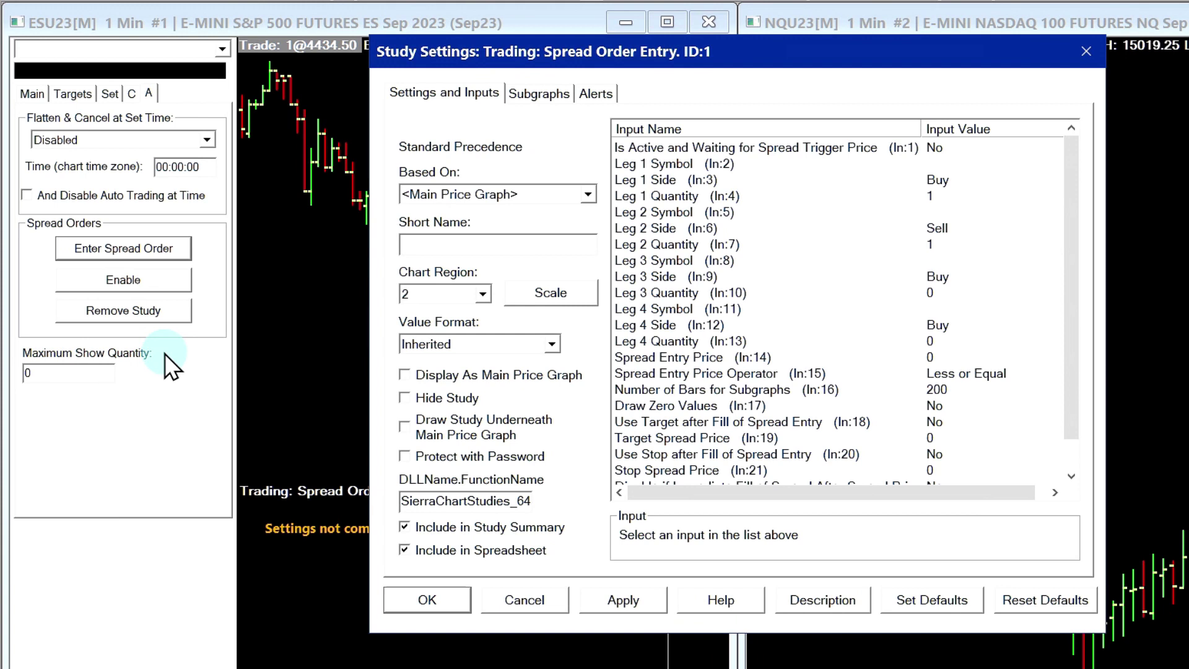
pyautogui.moveTo(737, 61); pyautogui.dragTo(699, 67)
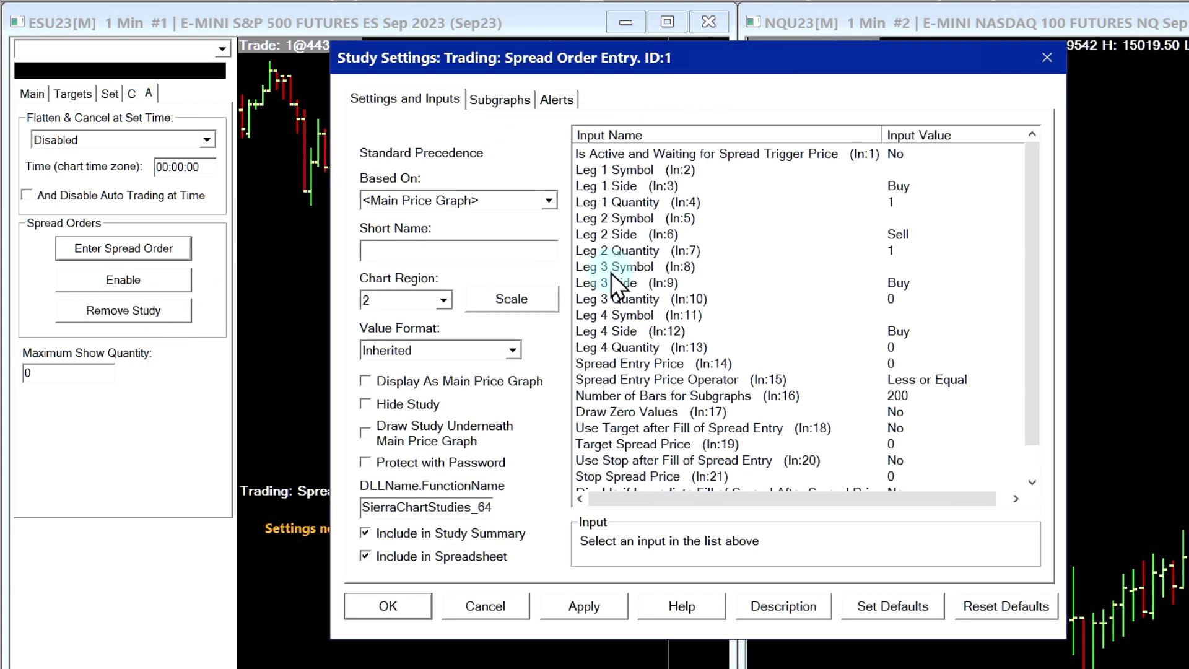
pyautogui.moveTo(789, 89); pyautogui.dragTo(805, 127)
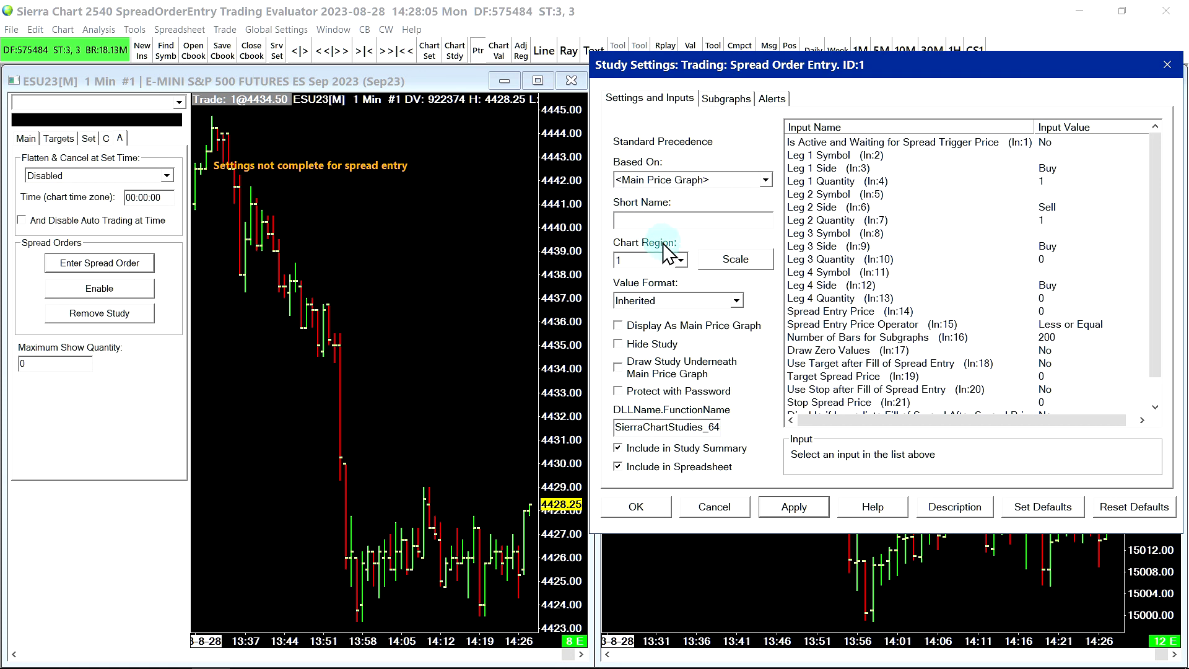
pyautogui.click(682, 260)
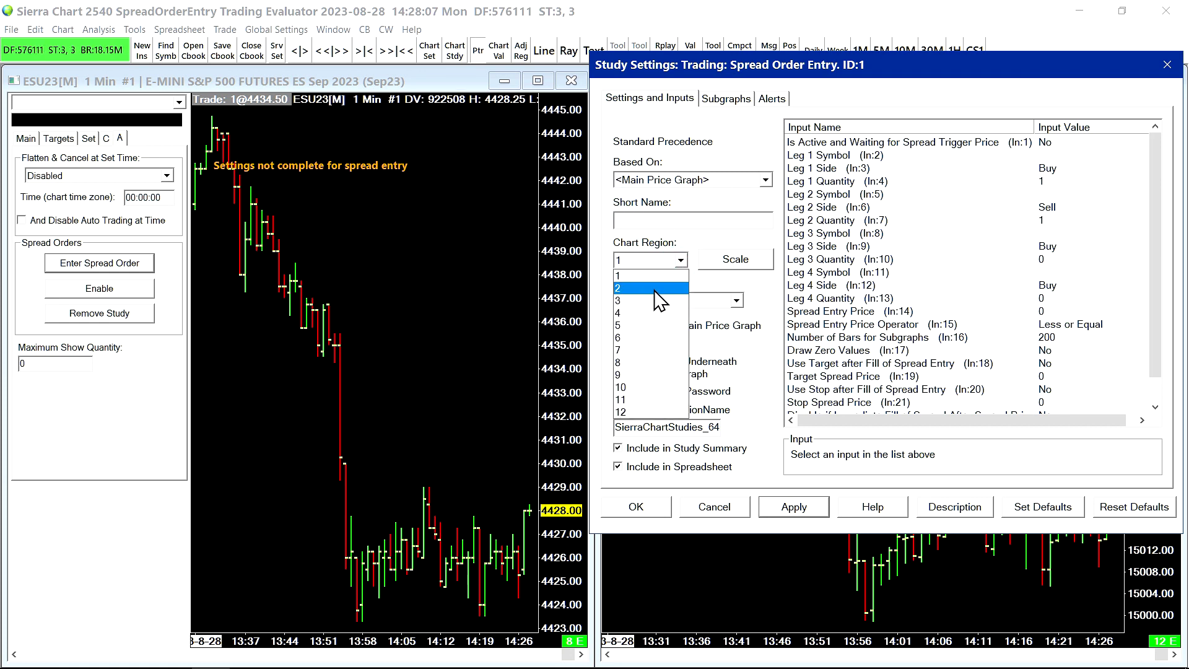
pyautogui.click(656, 289)
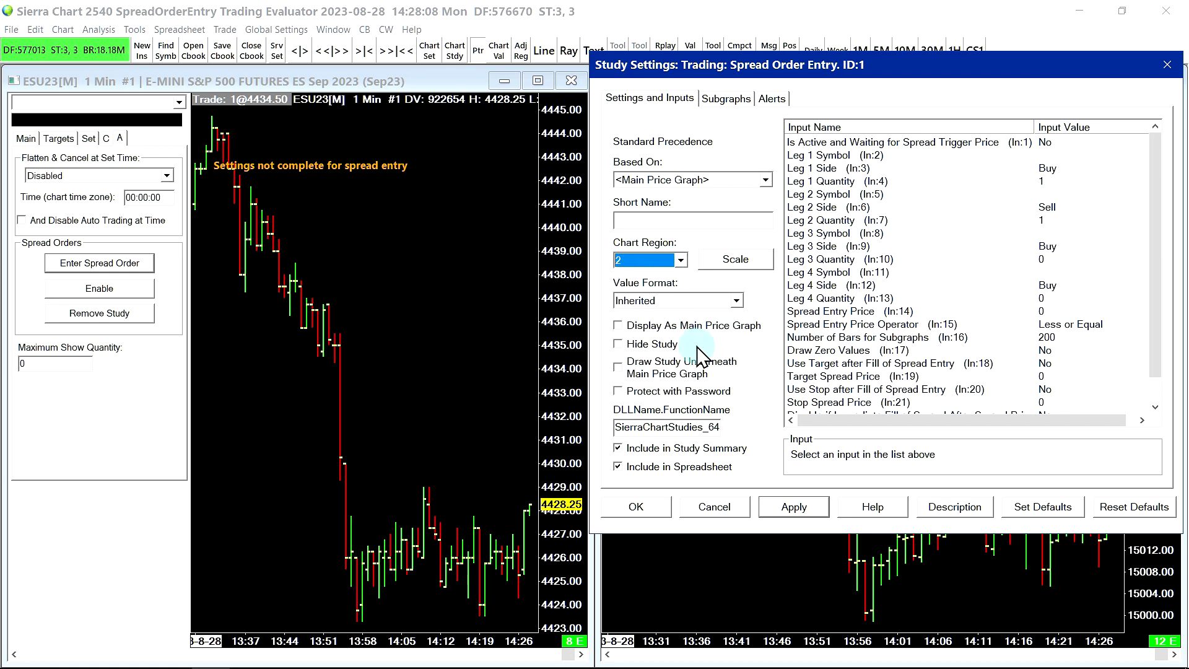
pyautogui.click(790, 508)
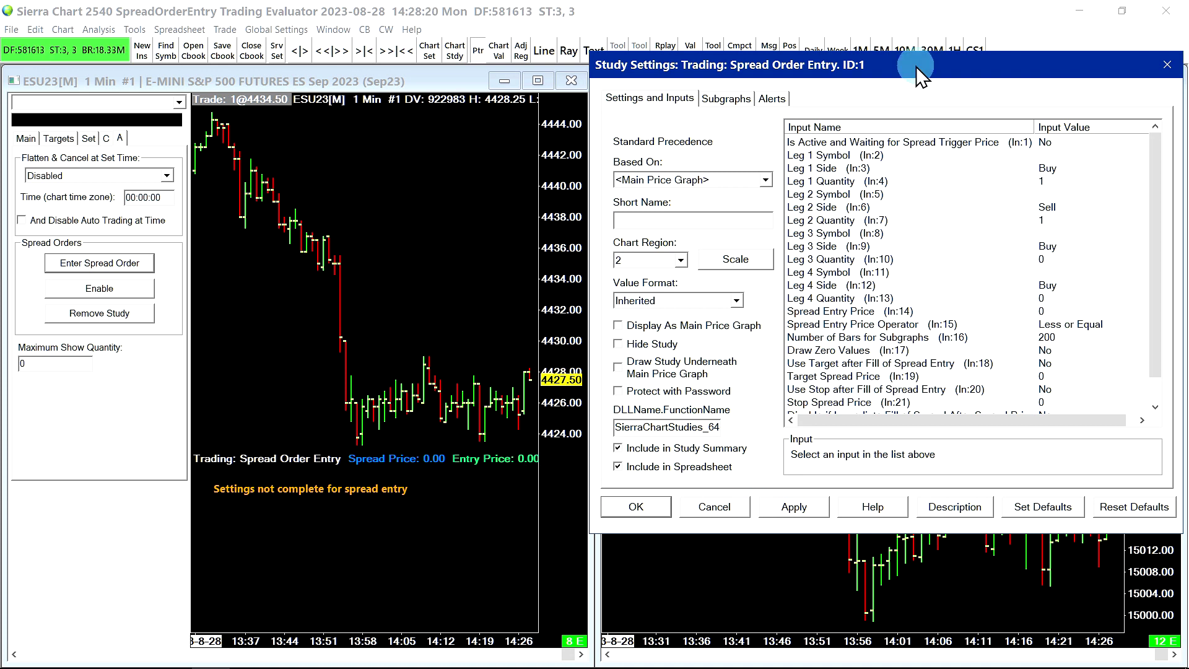
# Set the study's Leg 1 Symbol to ESU23
pyautogui.moveTo(916, 66); pyautogui.dragTo(911, 112)
pyautogui.click(840, 199)
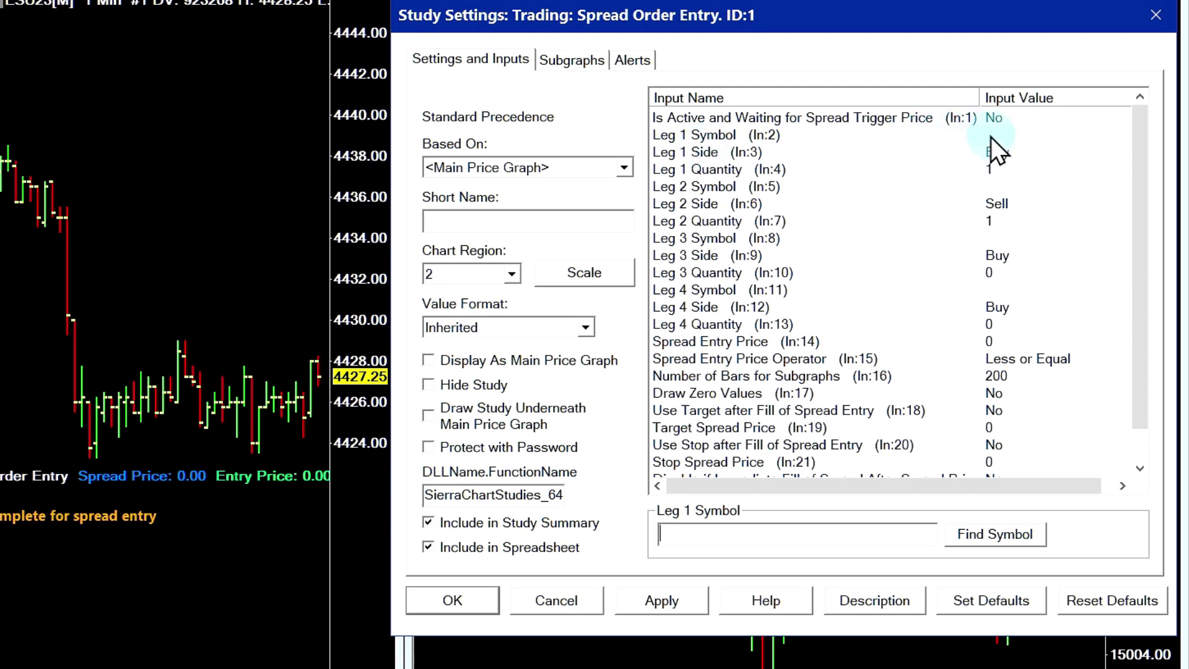
pyautogui.click(713, 534)
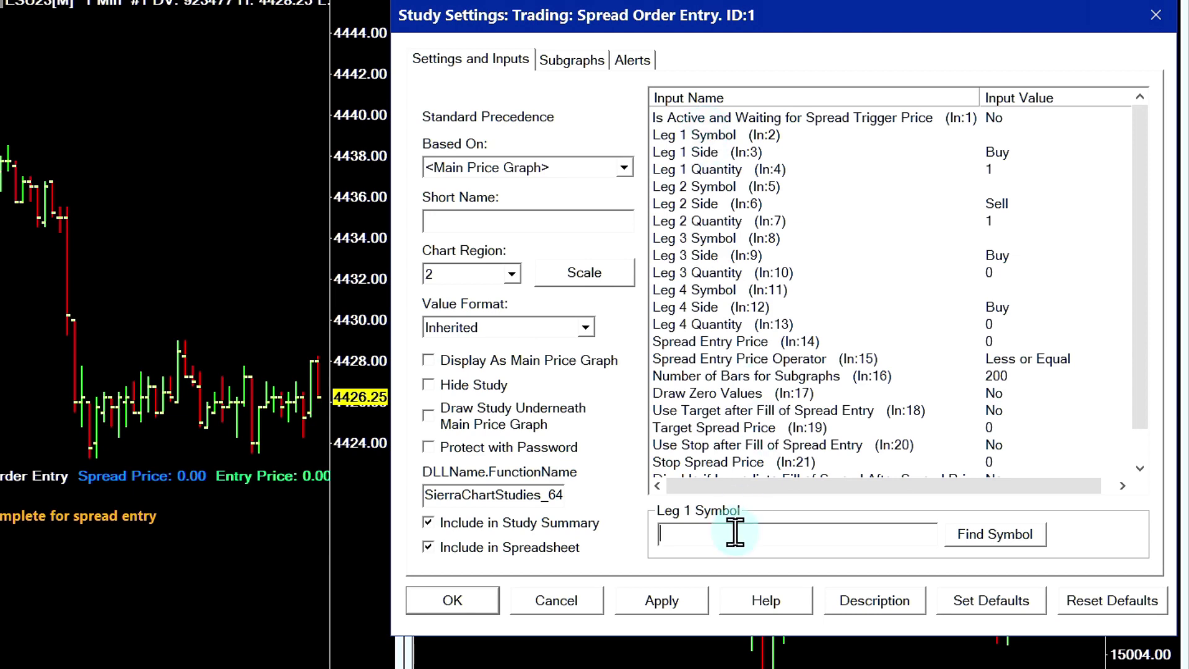
pyautogui.click(1001, 541)
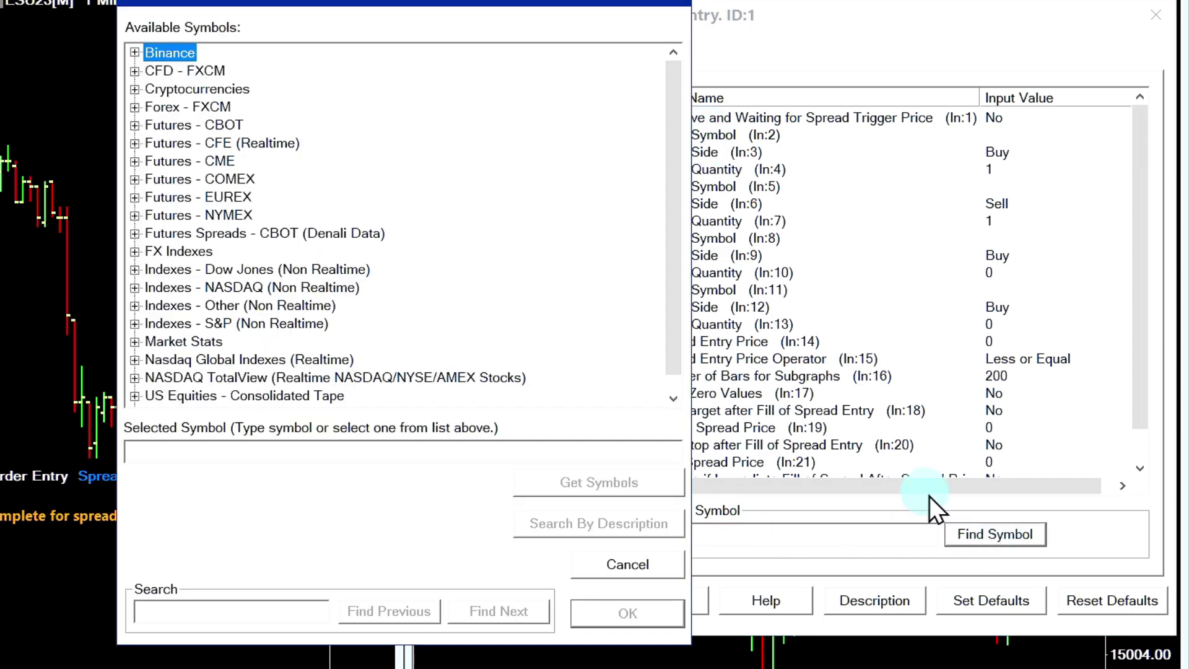
pyautogui.click(669, 4)
pyautogui.click(726, 542)
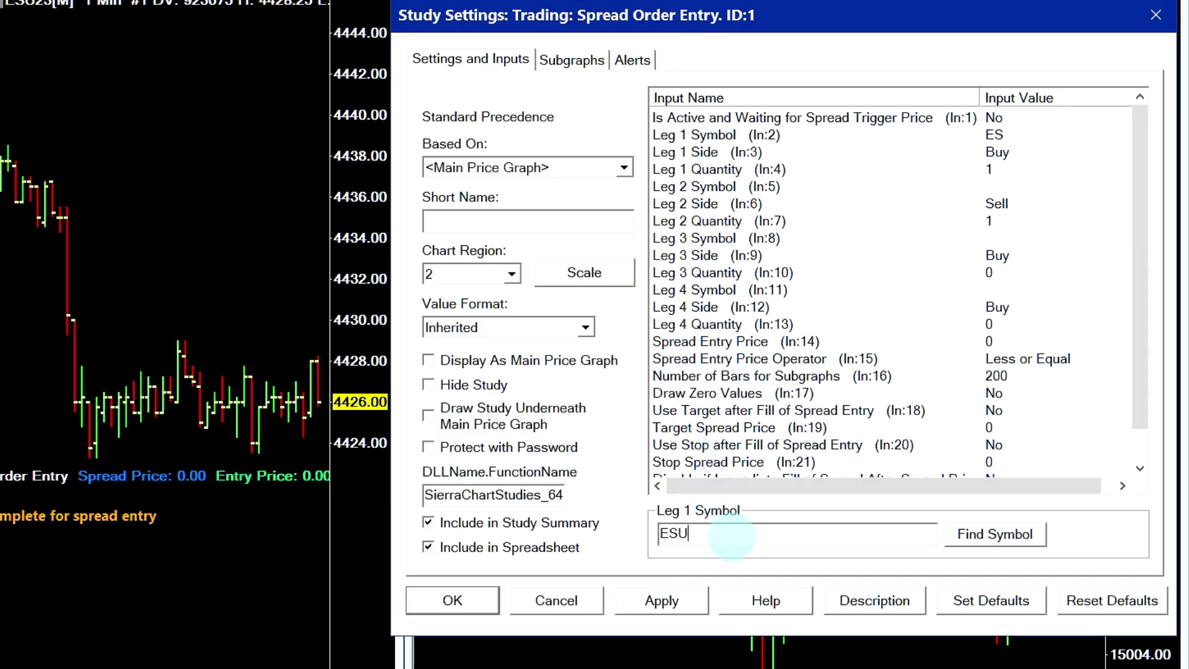
pyautogui.press('Return')
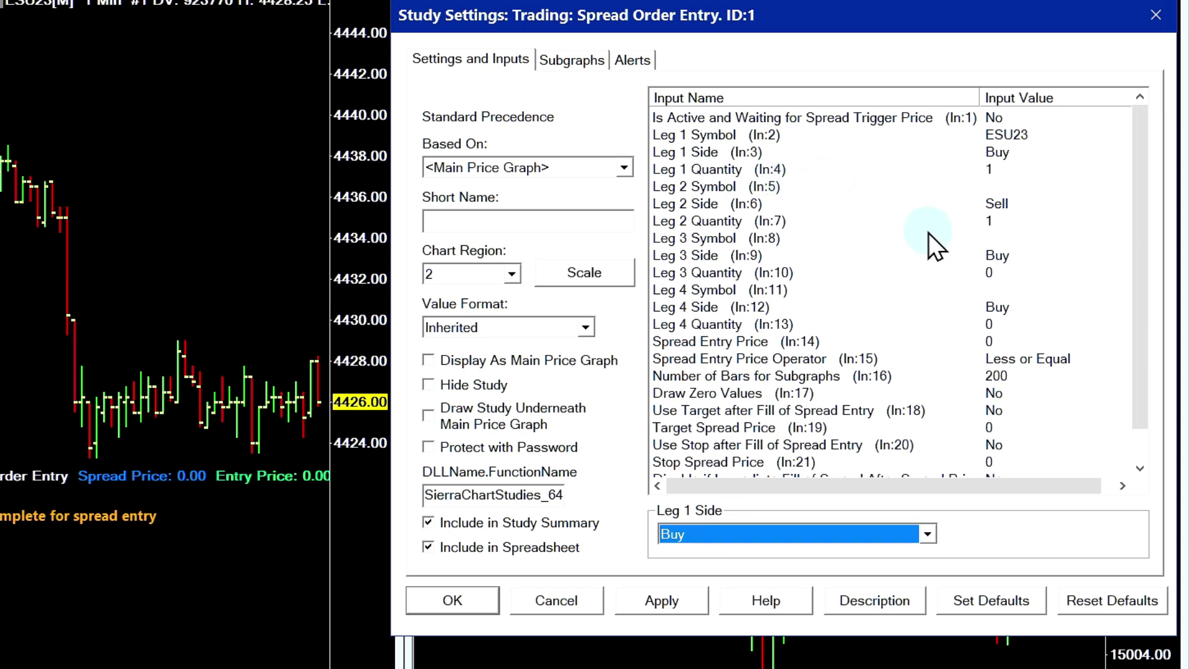
# Set Leg 2 Symbol to NQU23 and apply both leg symbols to the study
pyautogui.click(727, 187)
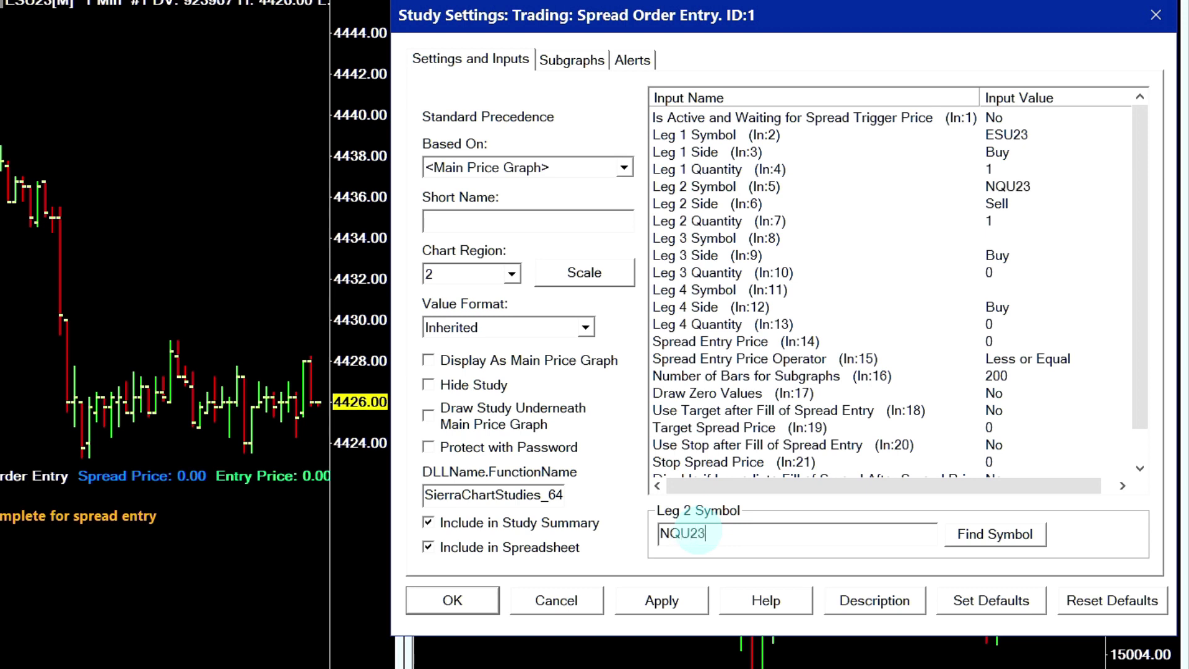
pyautogui.click(871, 153)
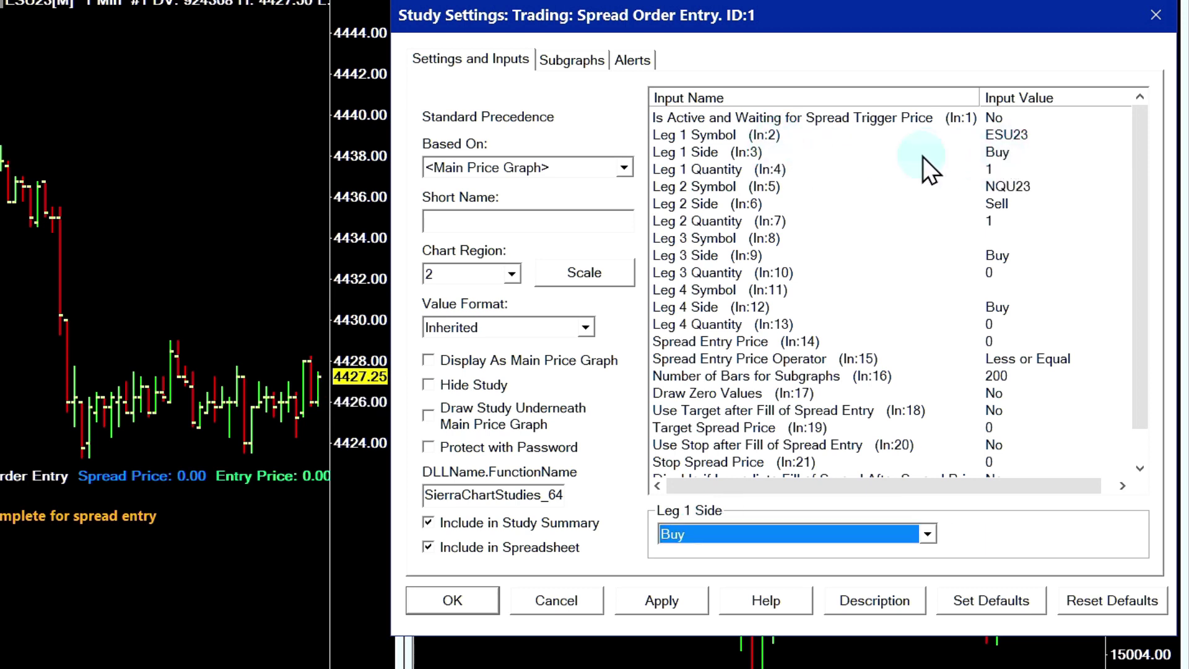
pyautogui.click(804, 169)
pyautogui.click(1060, 135)
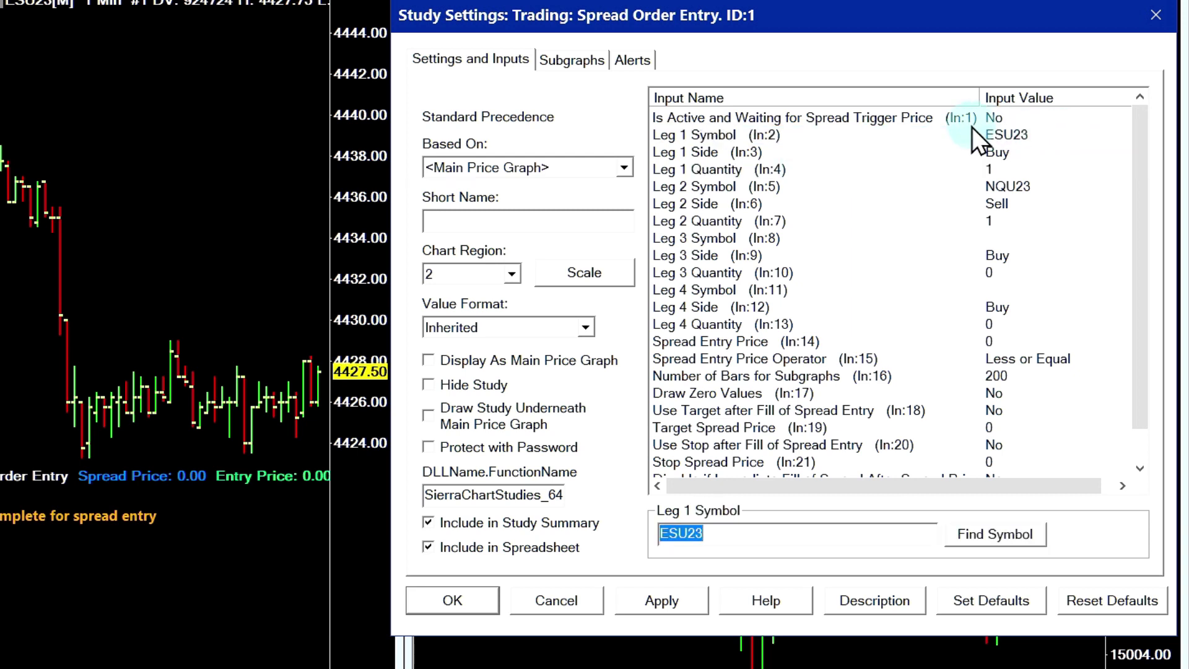
pyautogui.click(1060, 189)
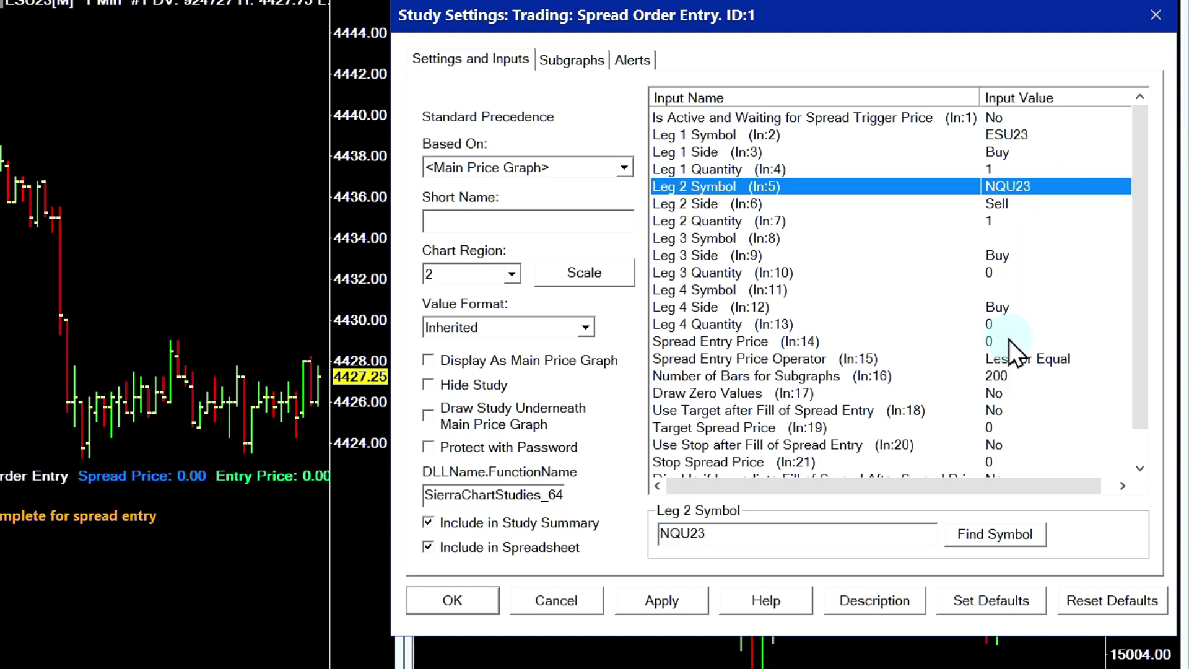
pyautogui.click(661, 600)
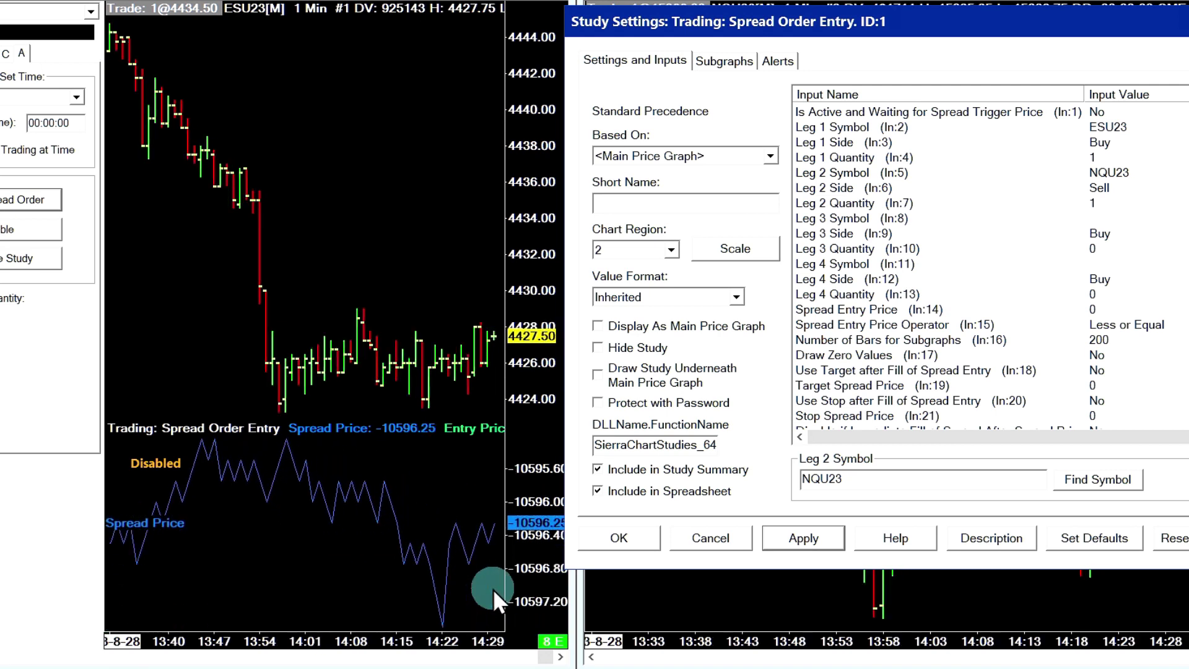
pyautogui.click(1091, 157)
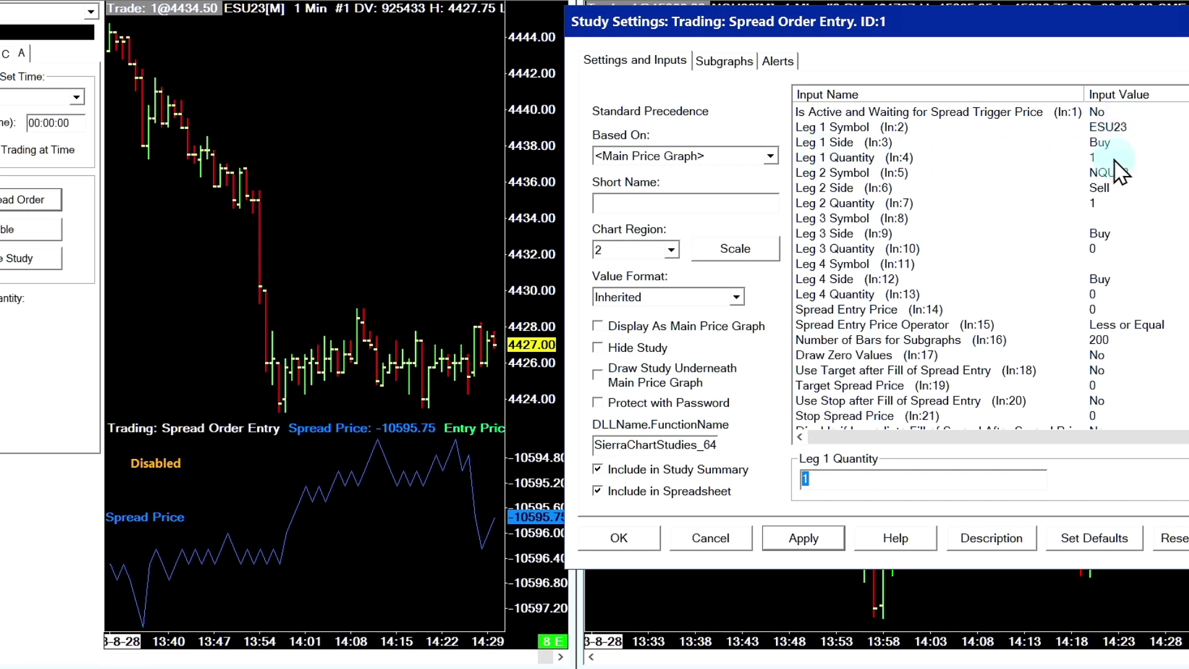
# Change Leg 1 Quantity to 2 and apply it
pyautogui.write('2')
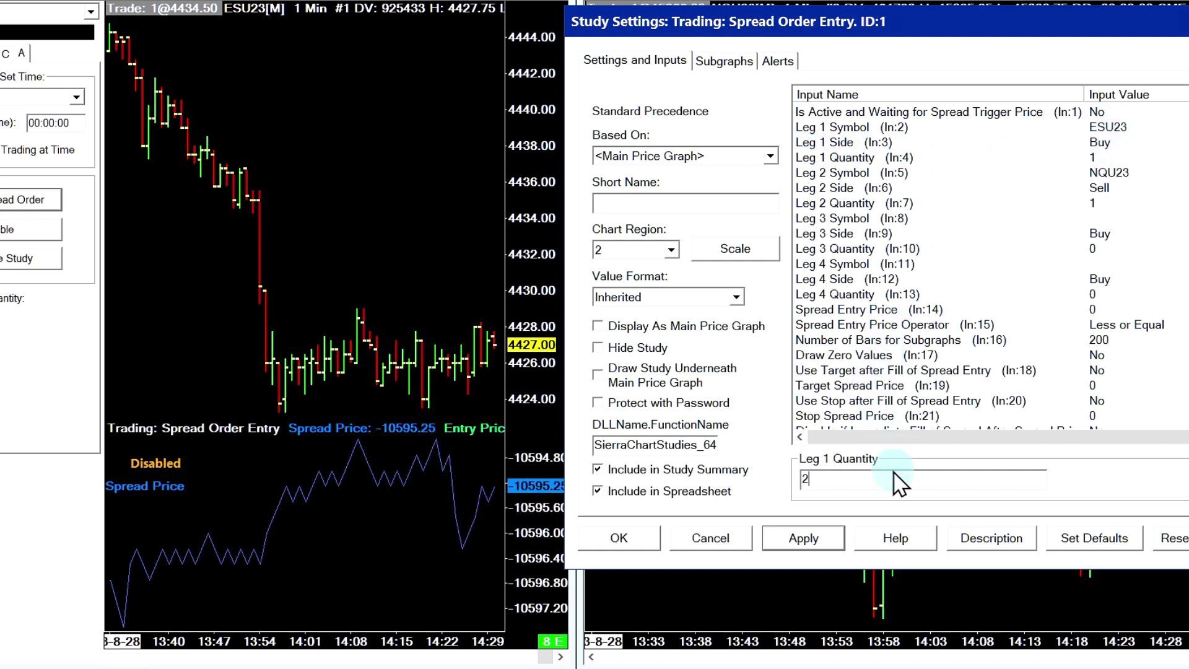
pyautogui.click(828, 547)
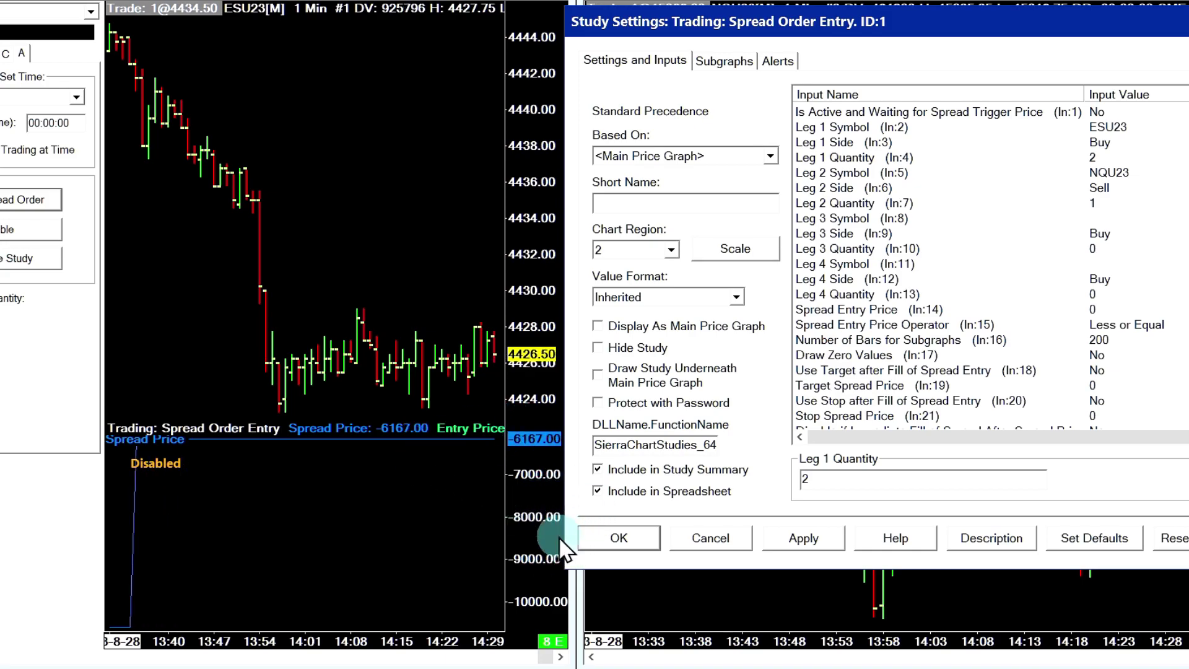
pyautogui.scroll(-1, 1183, 204)
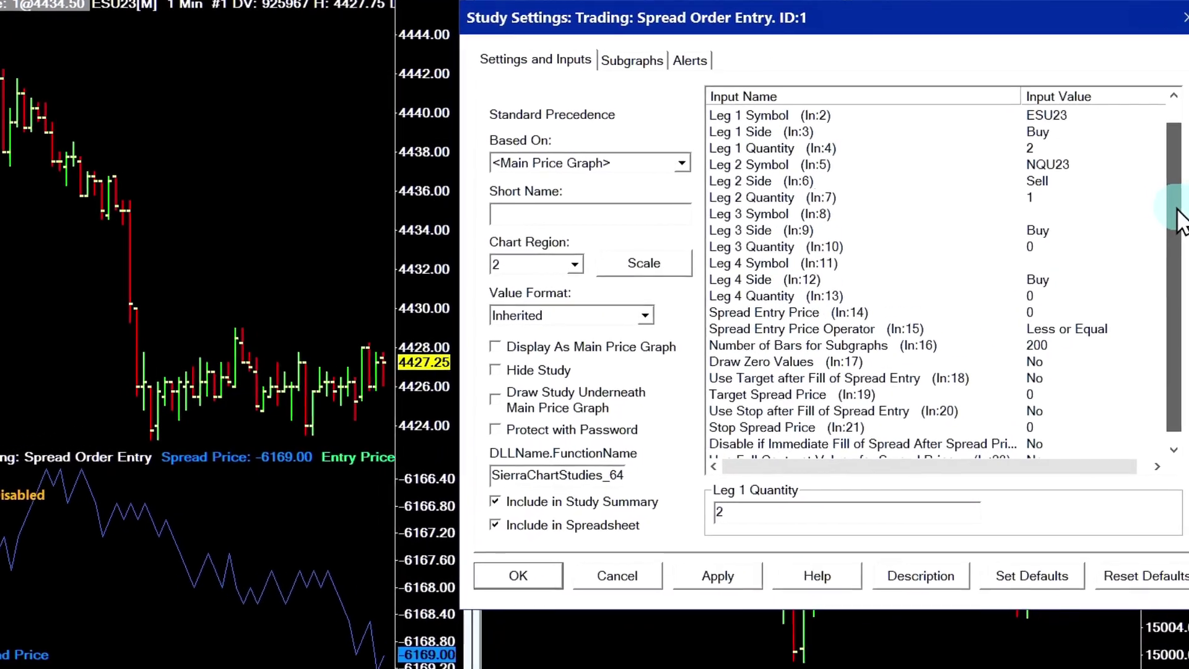
# Review the Target and Stop Spread Price inputs and select Spread Entry Price
pyautogui.scroll(-1, 1180, 220)
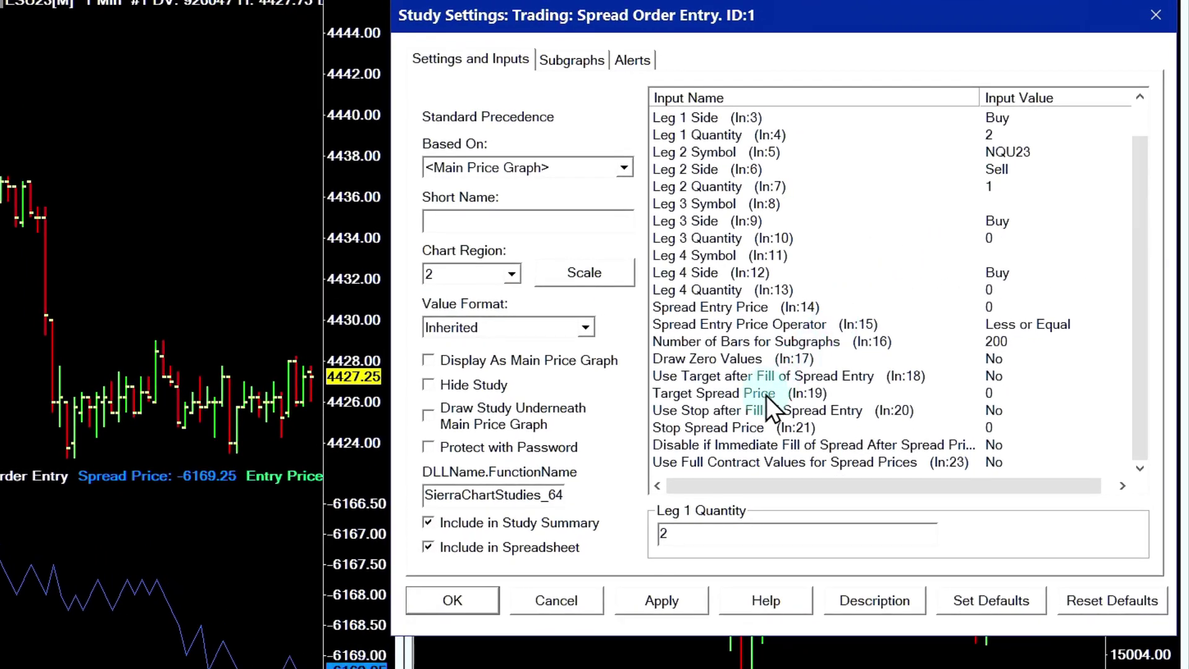
pyautogui.click(717, 389)
pyautogui.click(721, 429)
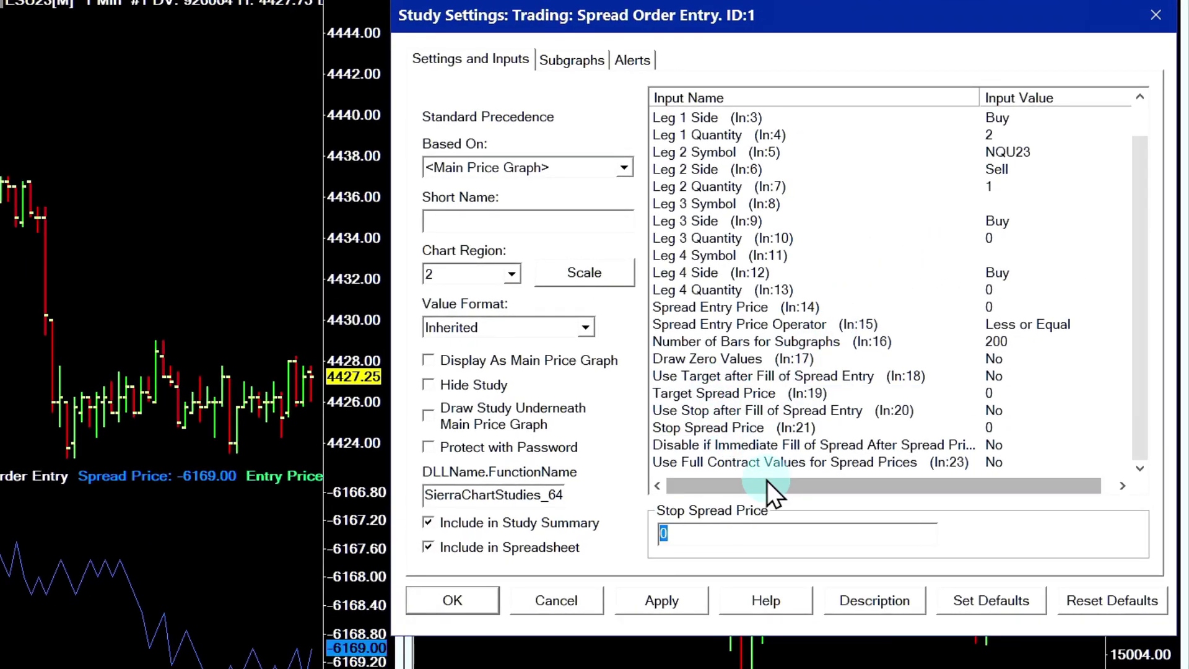
pyautogui.click(711, 399)
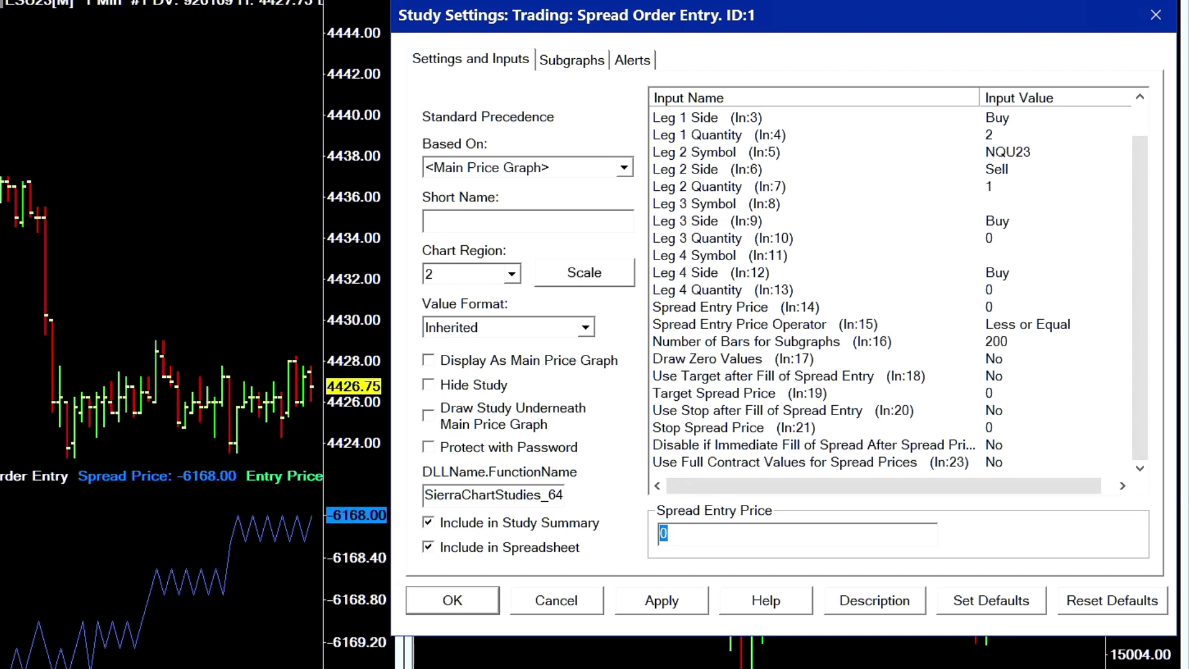
# Apply -6170 as the Spread Entry Price and enter -6180 for the Stop Spread Price
pyautogui.click(711, 528)
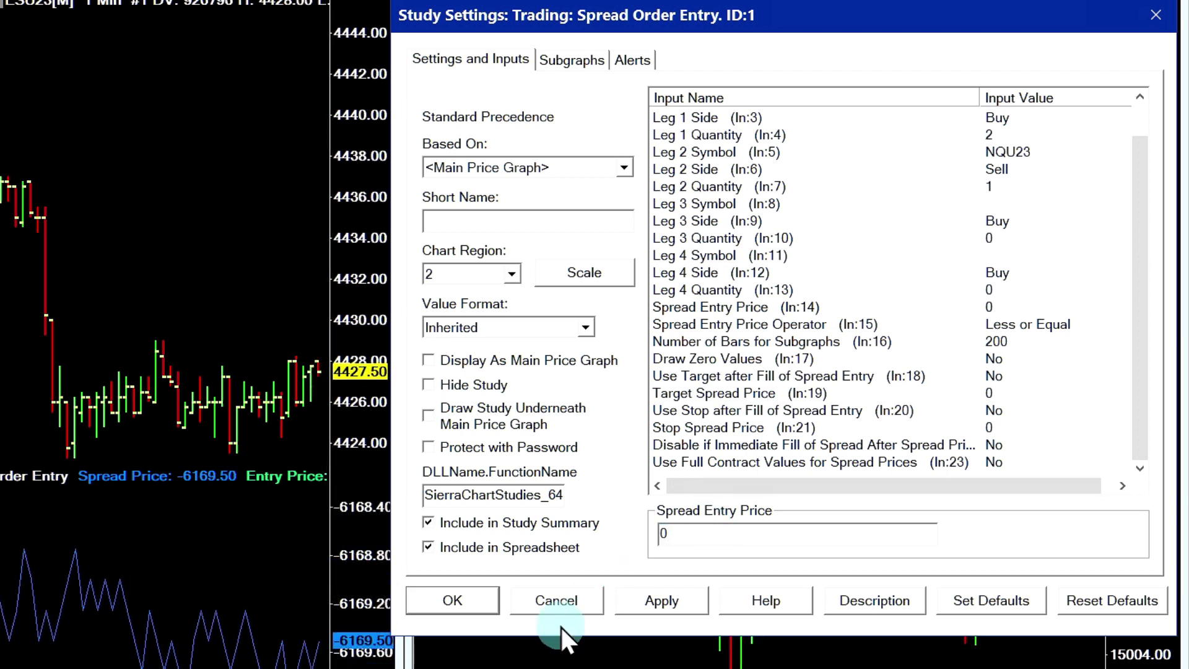
pyautogui.click(350, 514)
pyautogui.click(699, 531)
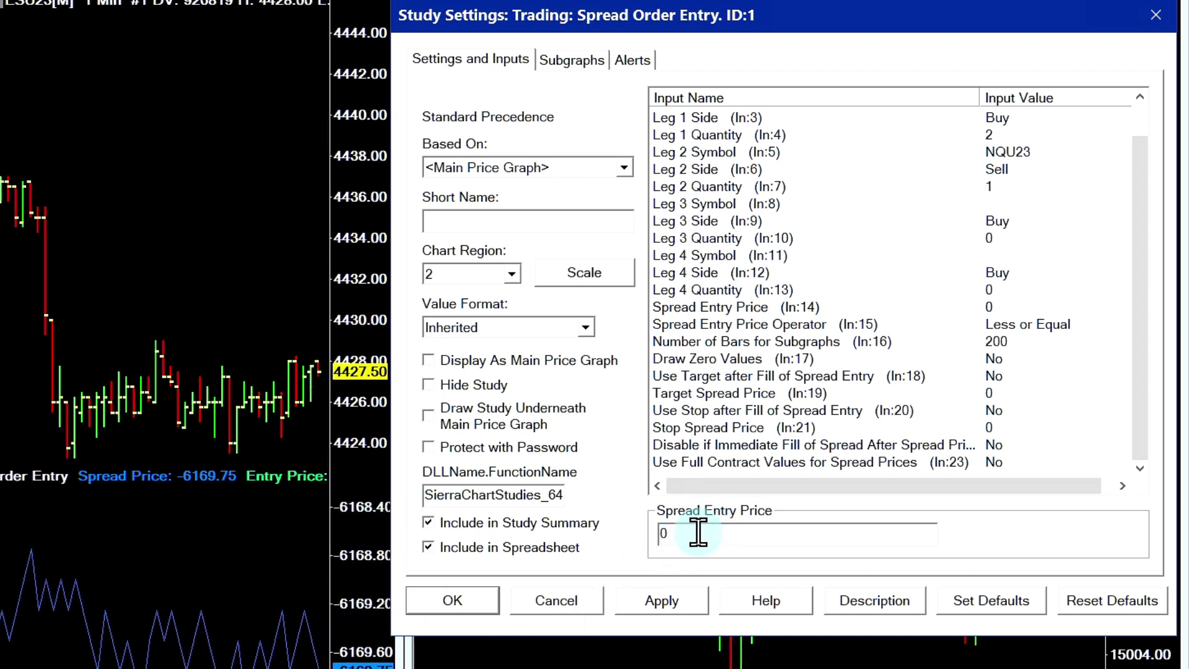
pyautogui.click(363, 644)
pyautogui.click(770, 539)
pyautogui.press('BackSpace')
pyautogui.write('-6175')
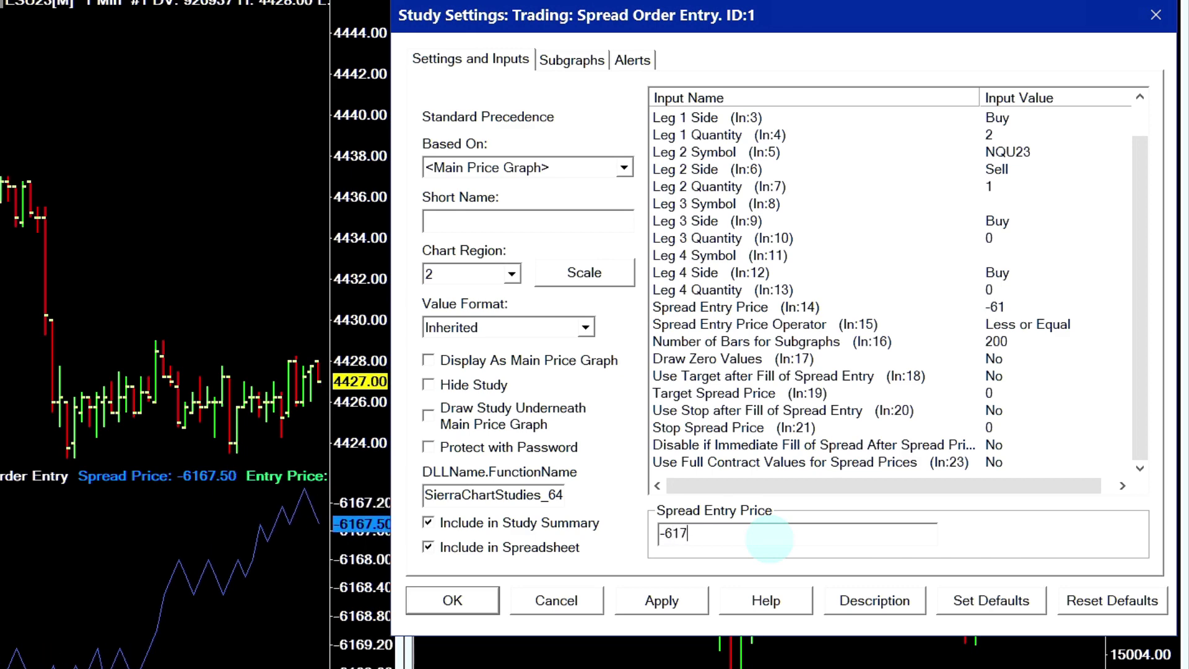
pyautogui.click(685, 601)
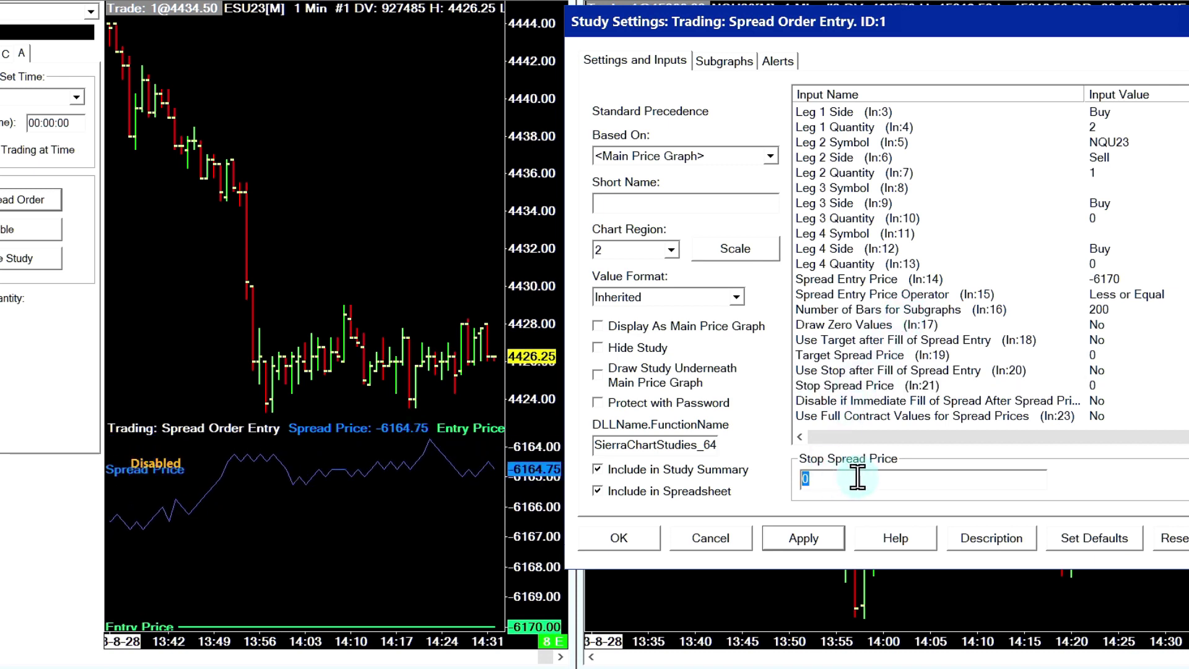
pyautogui.write('-6180')
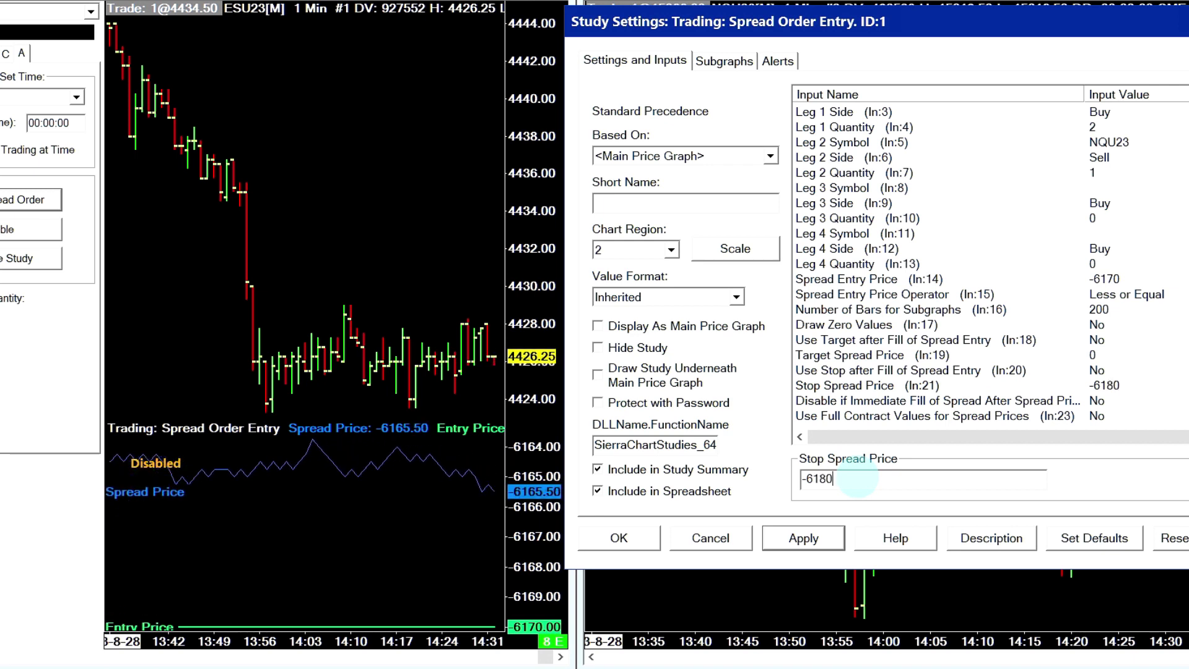
# Apply the -6180 stop spread price and a -6165 Target Spread Price
pyautogui.click(843, 534)
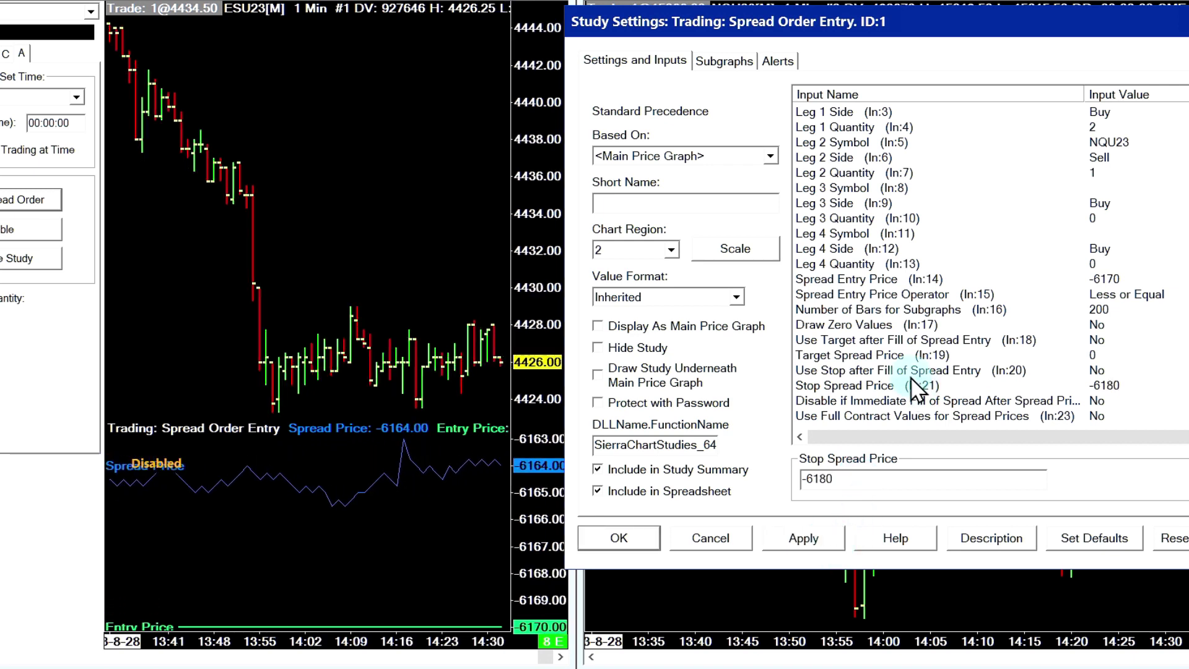
pyautogui.click(897, 356)
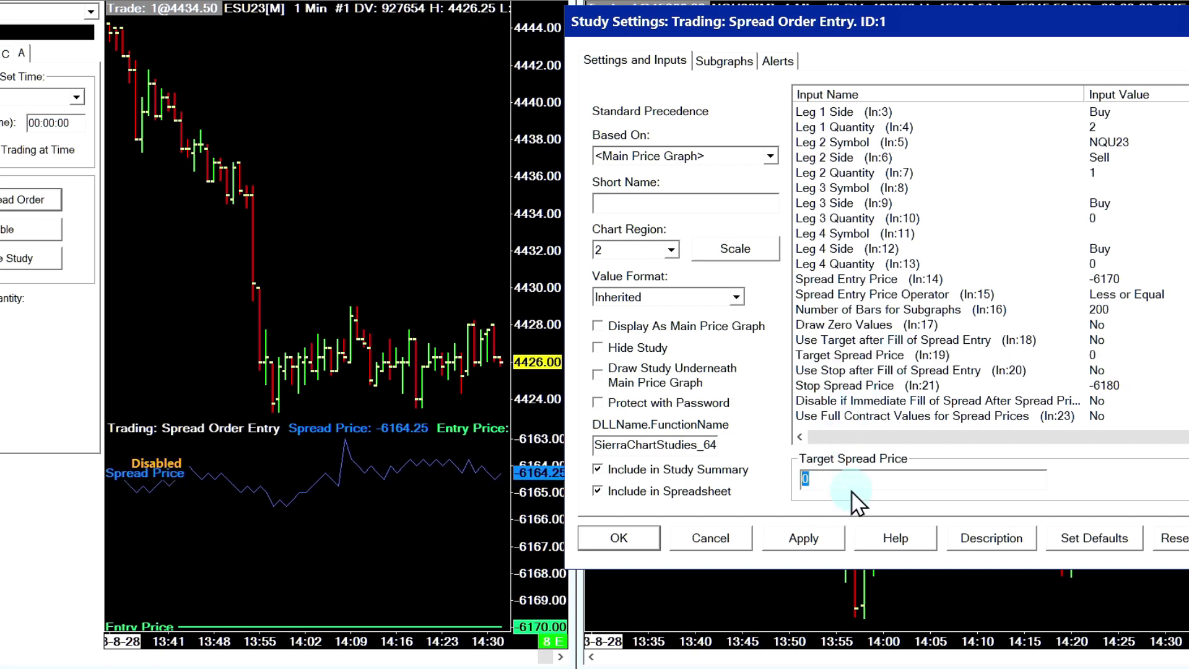
pyautogui.write('-')
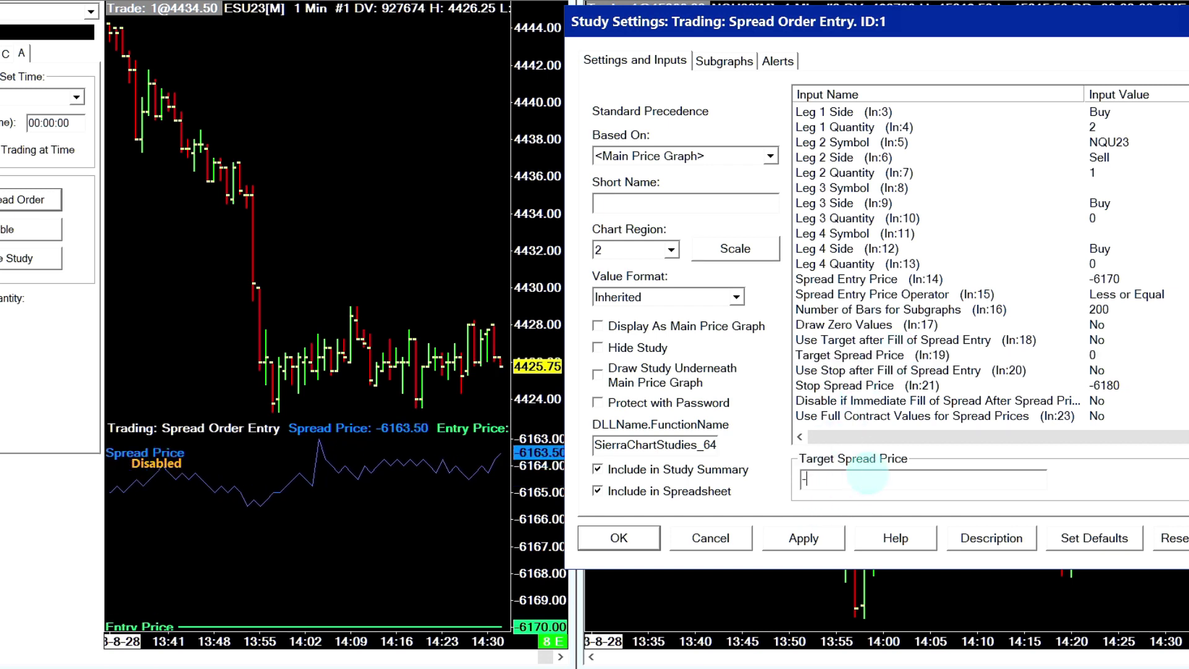
pyautogui.write('6165')
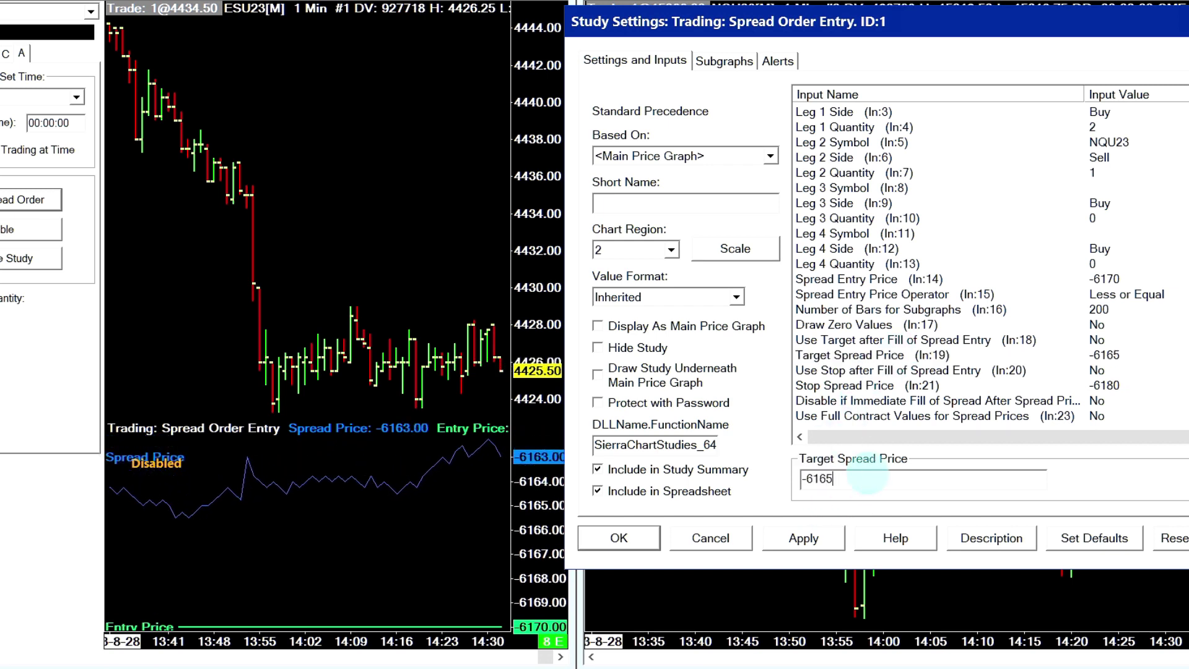
pyautogui.click(829, 540)
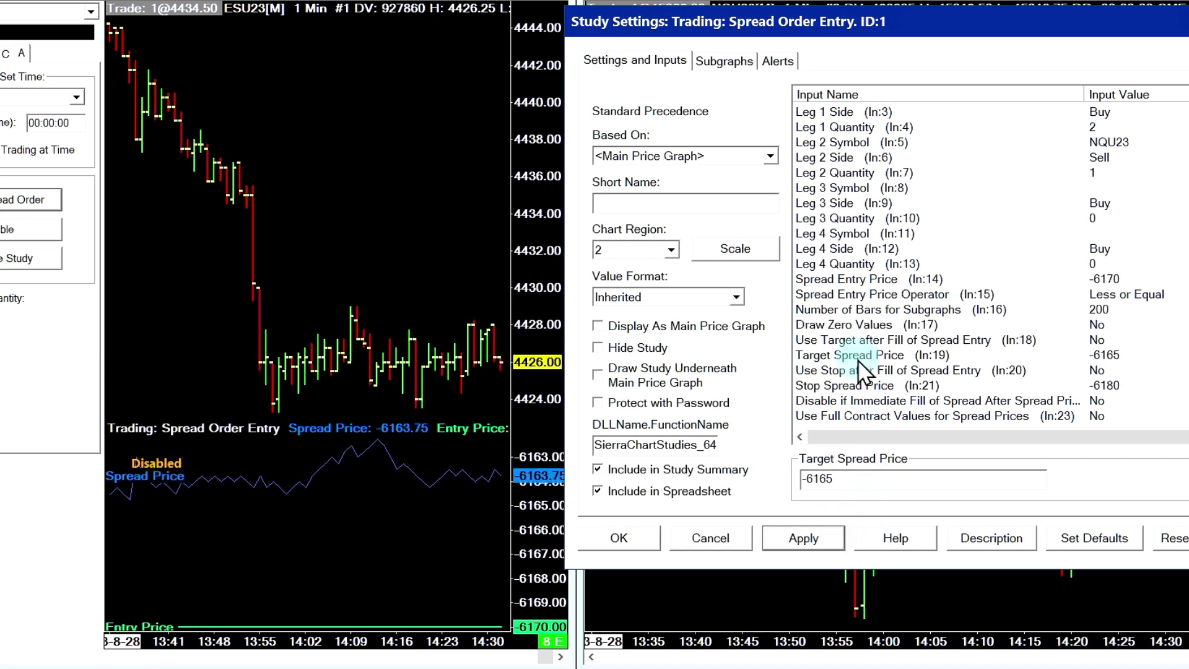
pyautogui.moveTo(173, 491); pyautogui.dragTo(391, 508)
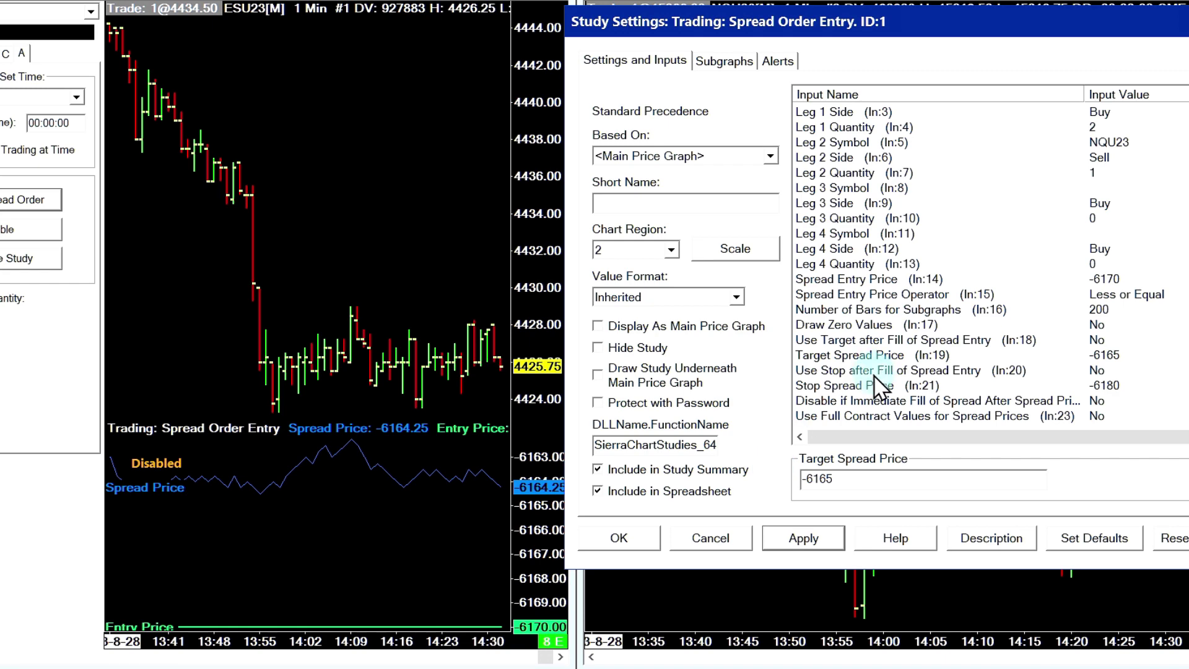
# Set Use Target after Fill and Use Stop after Fill of Spread Entry to Yes
pyautogui.click(868, 340)
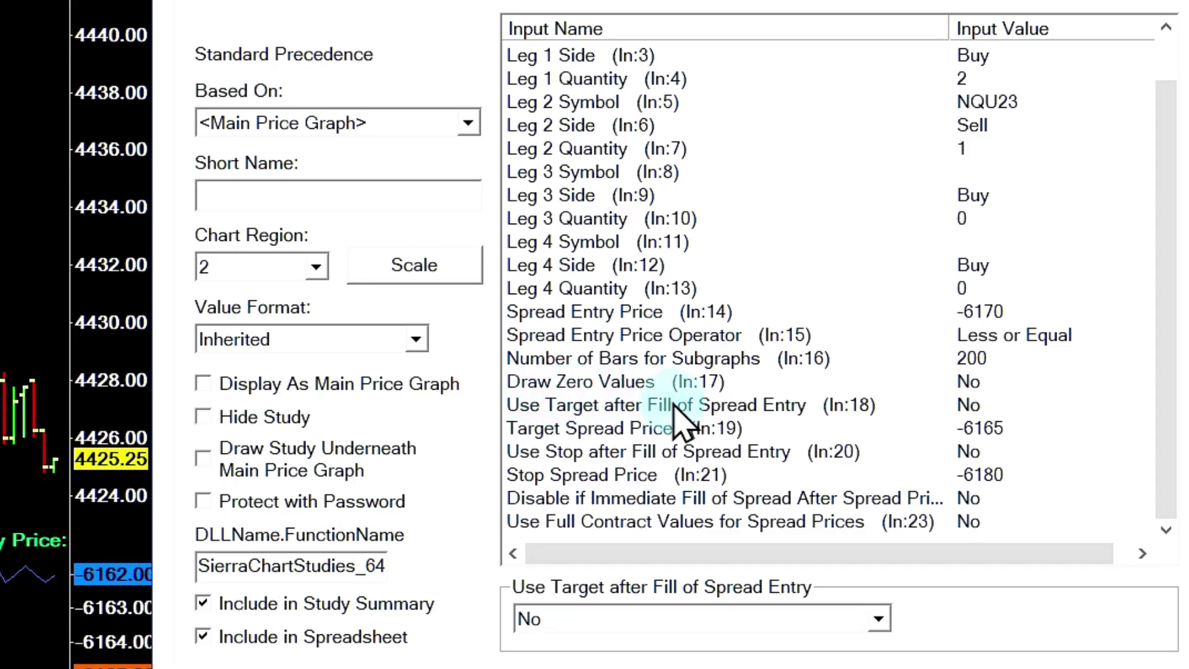
pyautogui.click(906, 342)
pyautogui.click(595, 619)
pyautogui.click(558, 530)
pyautogui.click(518, 629)
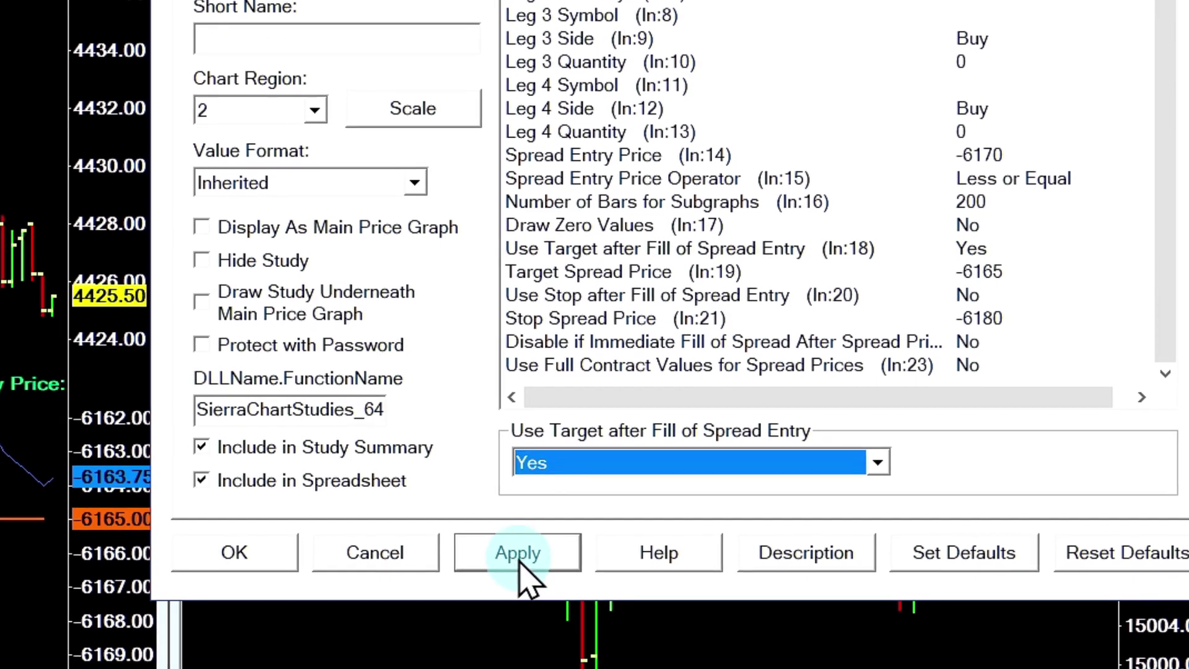
pyautogui.click(592, 292)
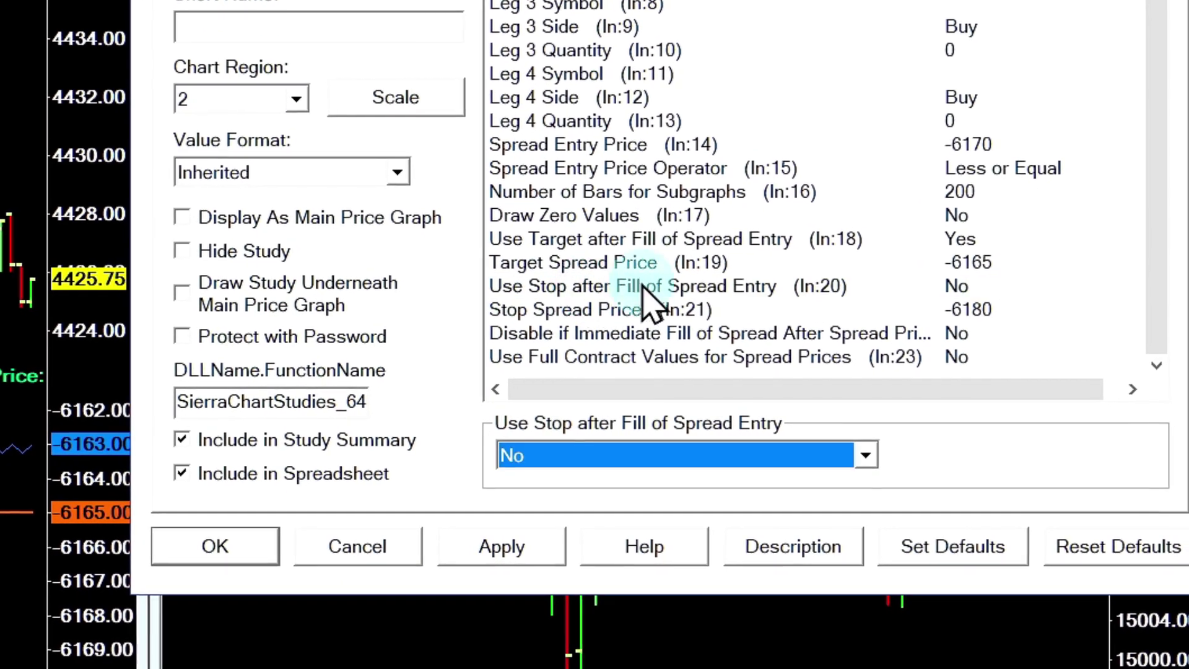
pyautogui.click(620, 461)
pyautogui.click(537, 493)
pyautogui.click(502, 556)
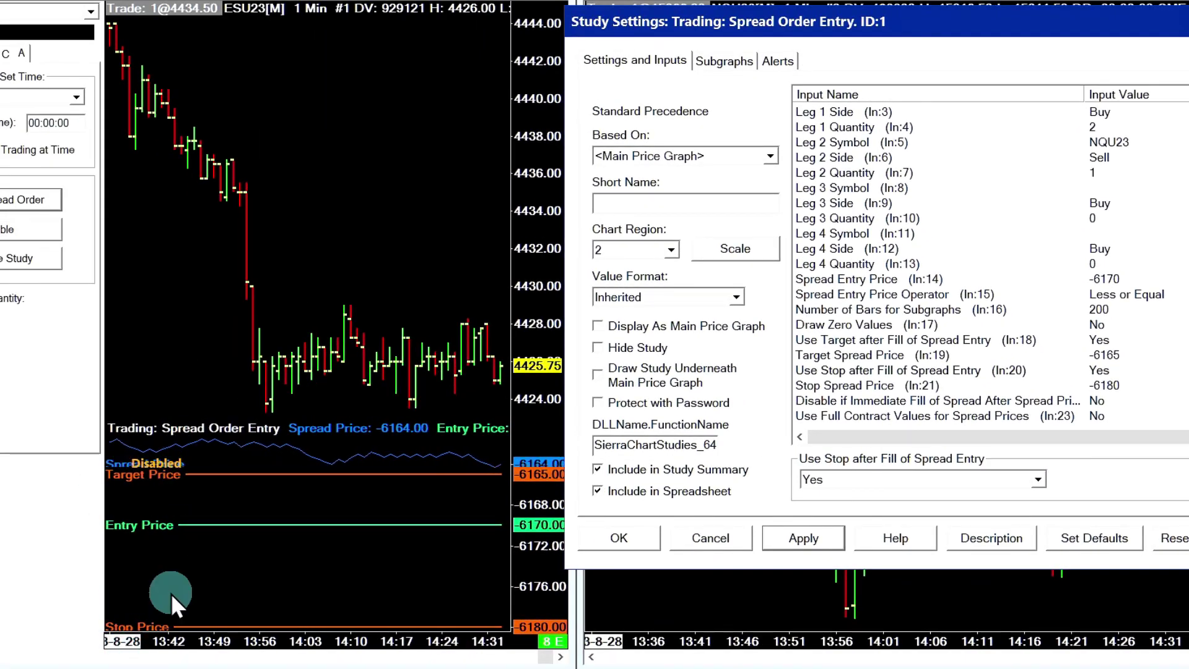
# Set 'Is Active and Waiting for Spread Trigger Price' to Yes, confirm, then toggle the spread study's Enable/Disable button
pyautogui.scroll(1, 926, 371)
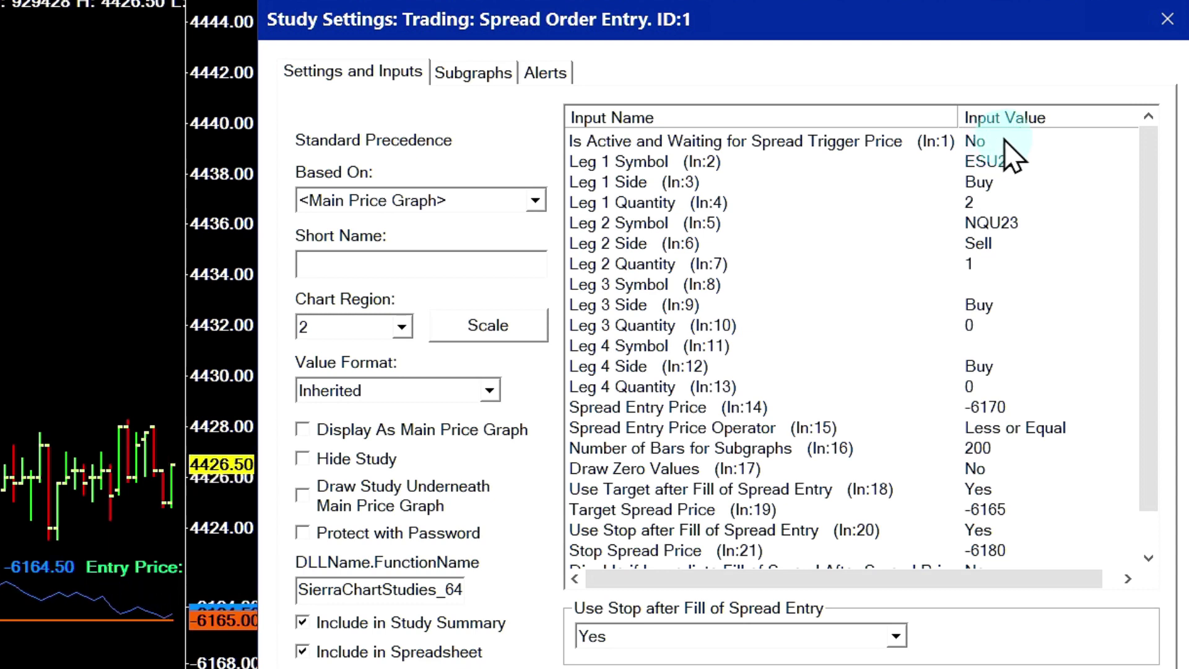
pyautogui.click(1003, 142)
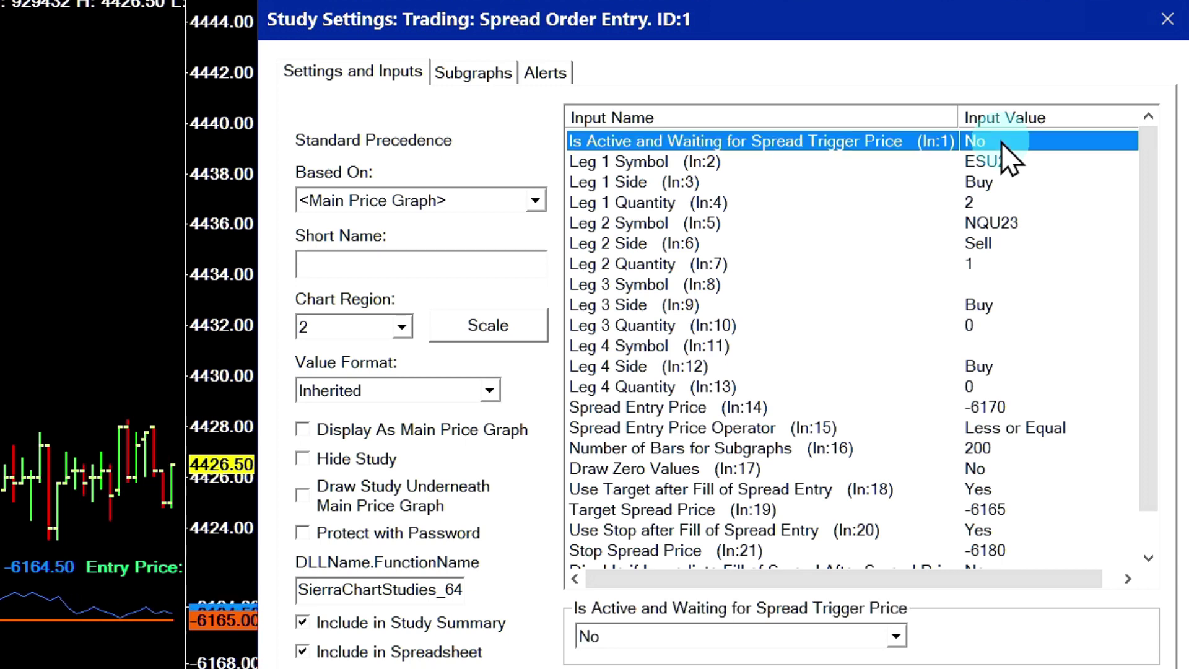
pyautogui.click(896, 636)
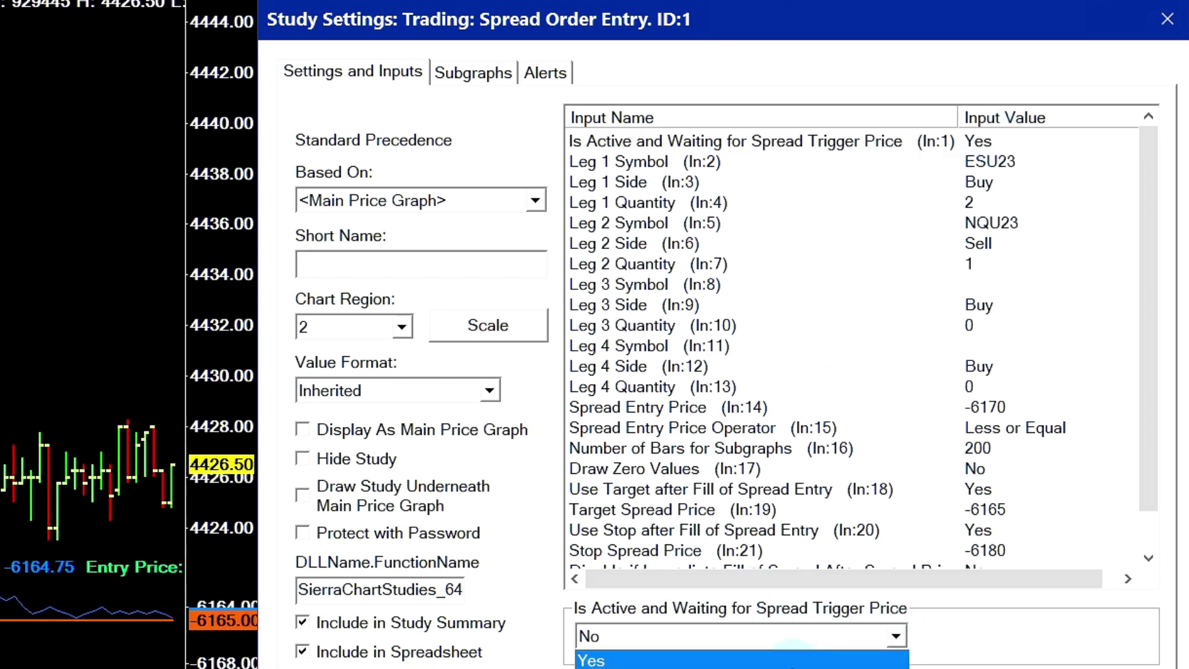
pyautogui.click(591, 658)
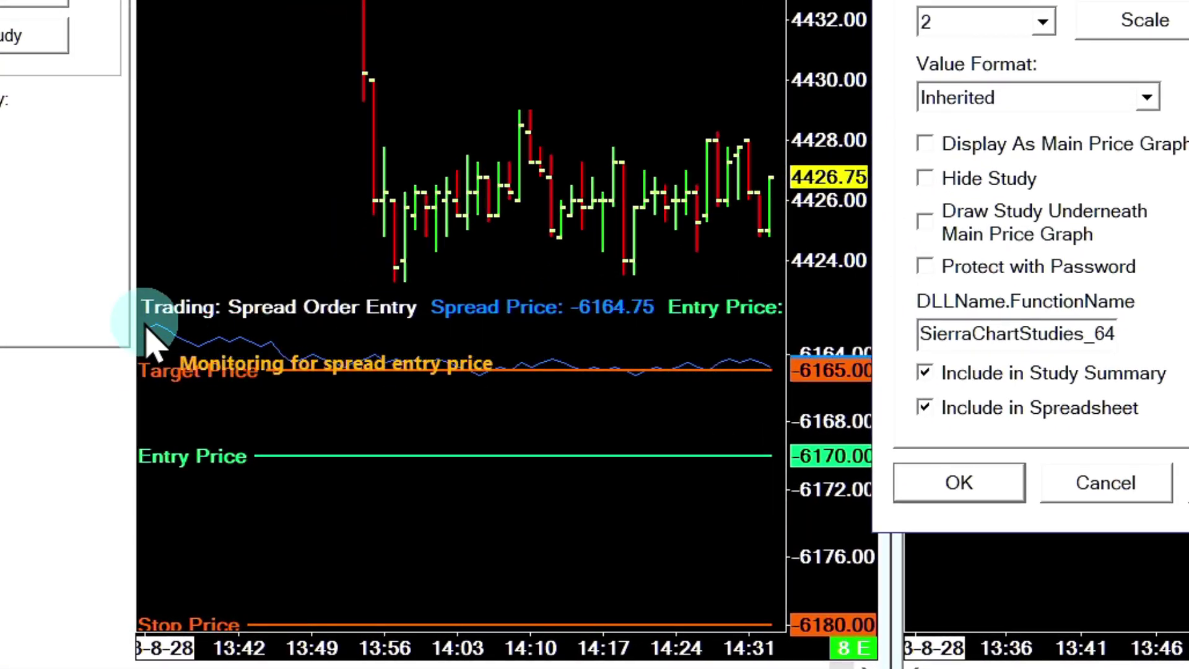
pyautogui.click(964, 490)
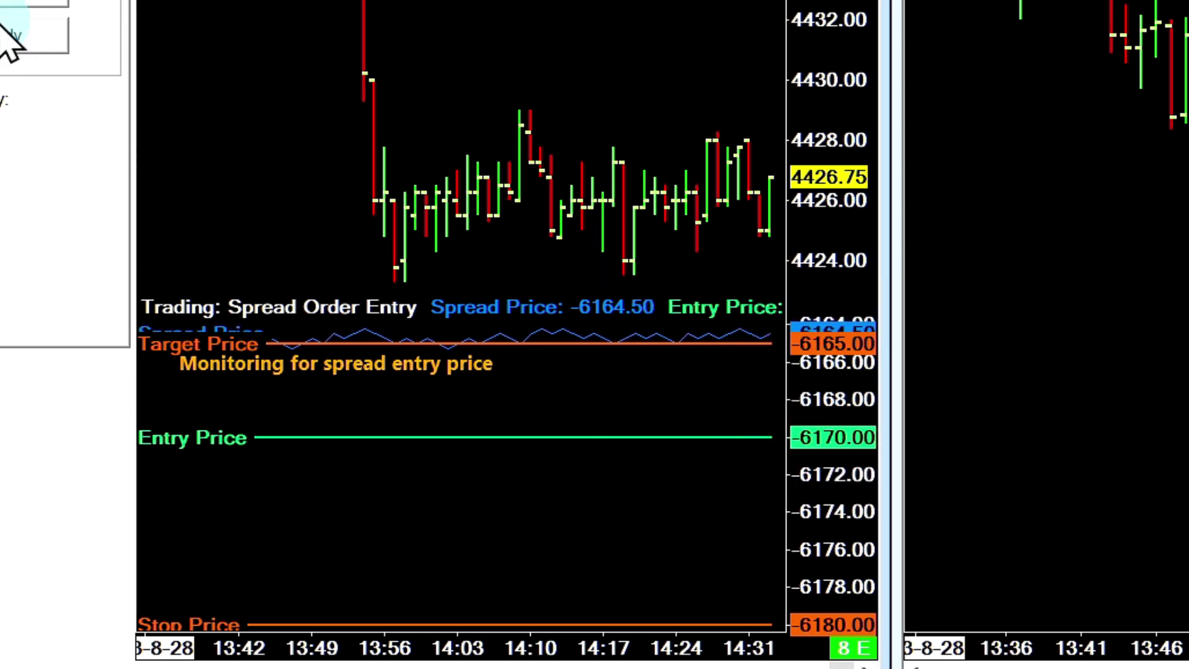
pyautogui.click(13, 2)
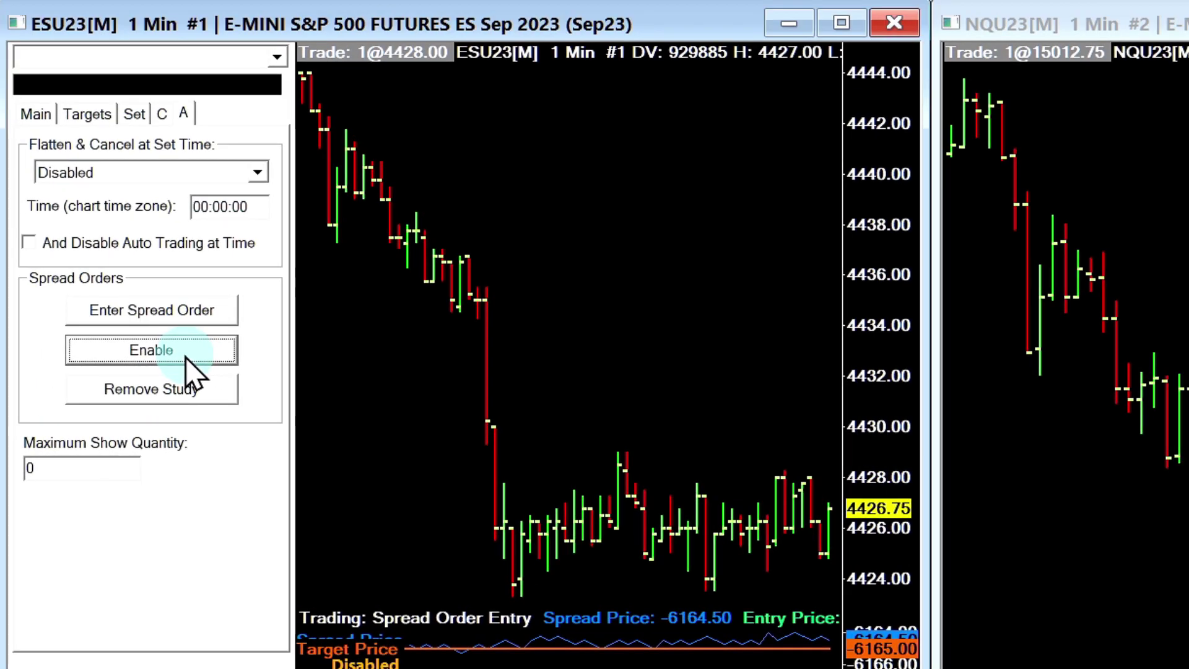
# Re-enable the spread order and open the Trade Orders window to watch it trigger at -6170
pyautogui.click(187, 359)
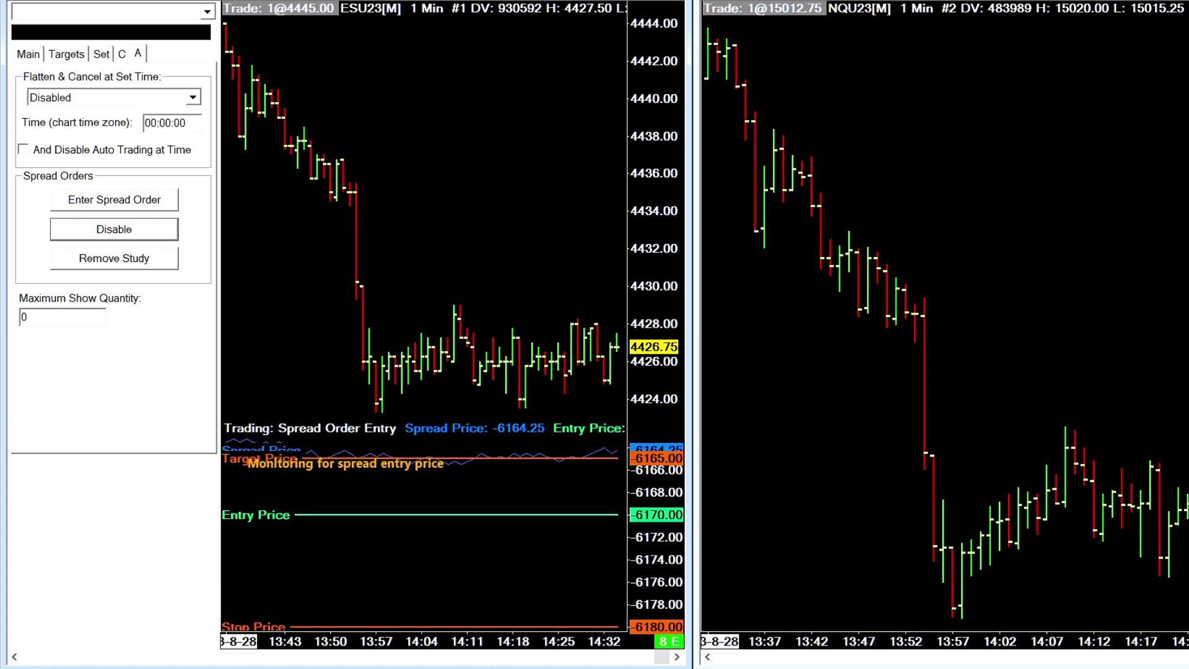
pyautogui.click(262, 34)
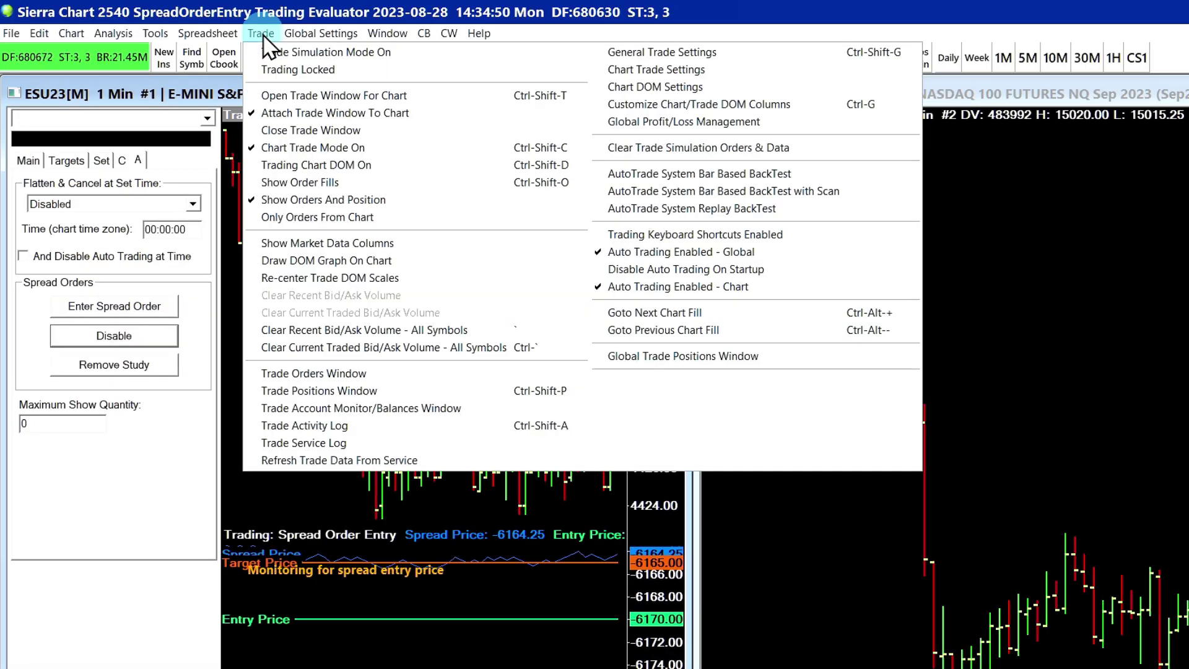
pyautogui.click(339, 374)
pyautogui.moveTo(441, 156); pyautogui.dragTo(510, 150)
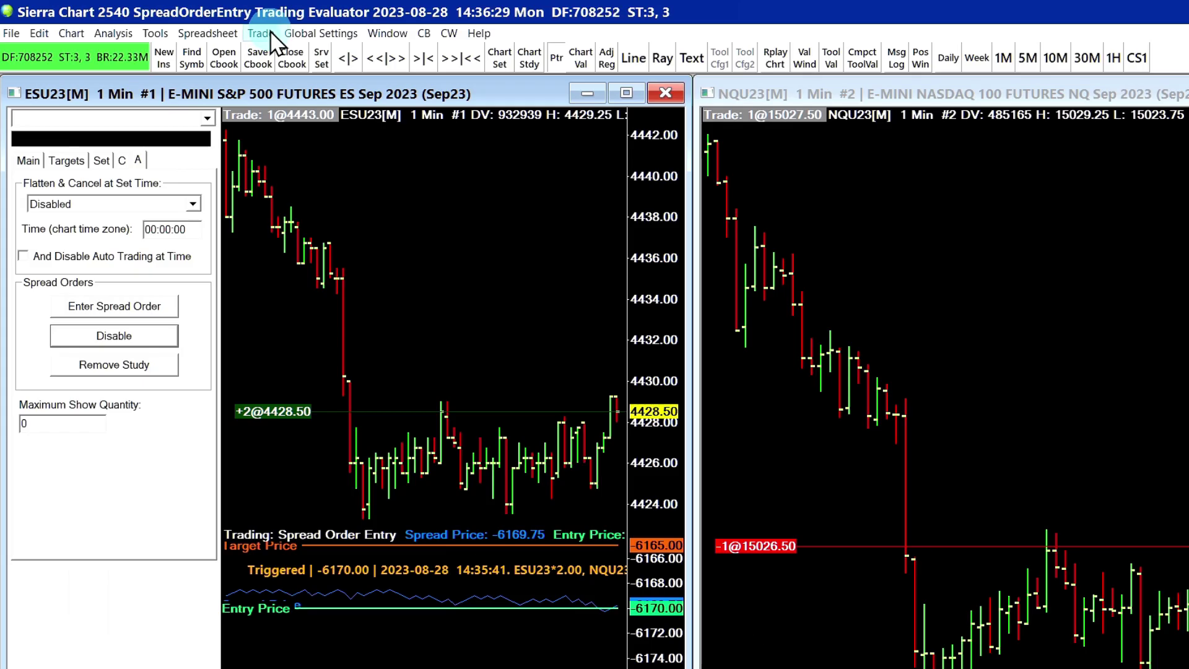
pyautogui.click(261, 33)
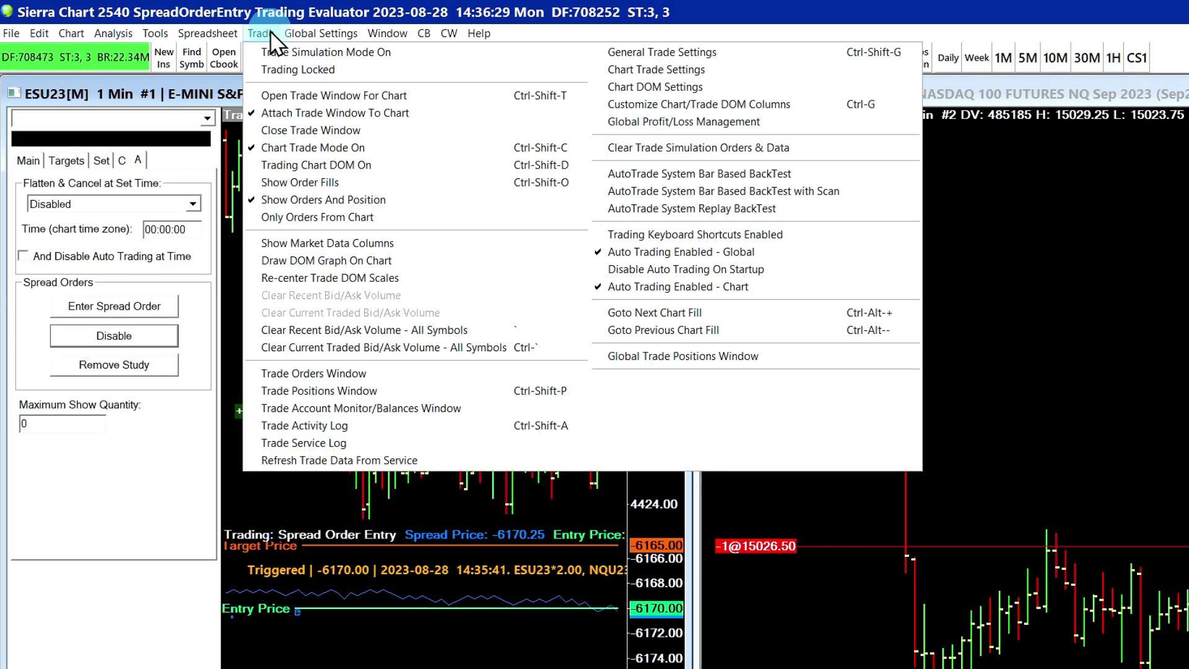
# Open the Trade Positions window and inspect the filled ESU23 and NQU23 position rows
pyautogui.click(318, 390)
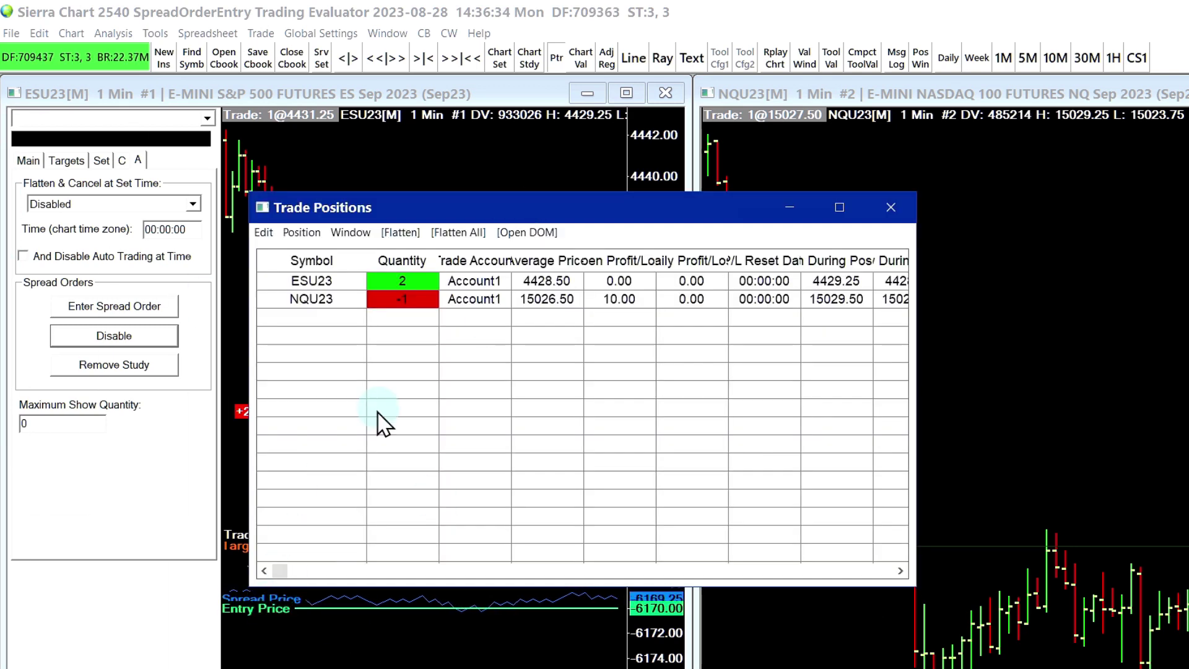
pyautogui.moveTo(567, 210); pyautogui.dragTo(668, 118)
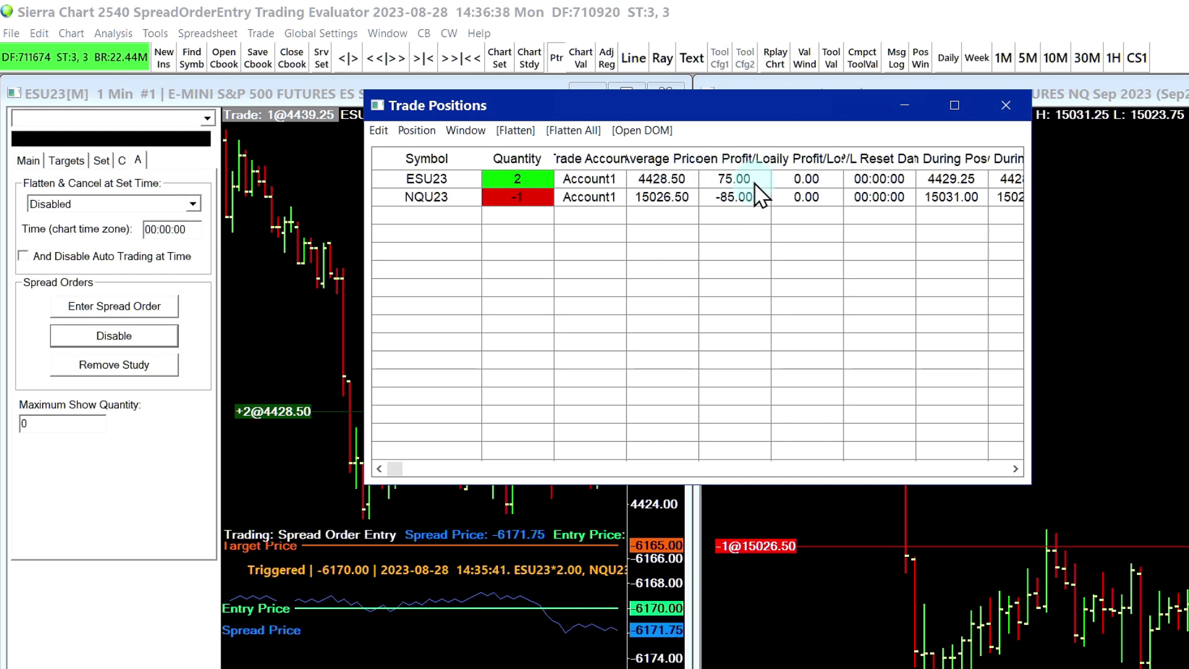
pyautogui.click(438, 184)
pyautogui.click(440, 198)
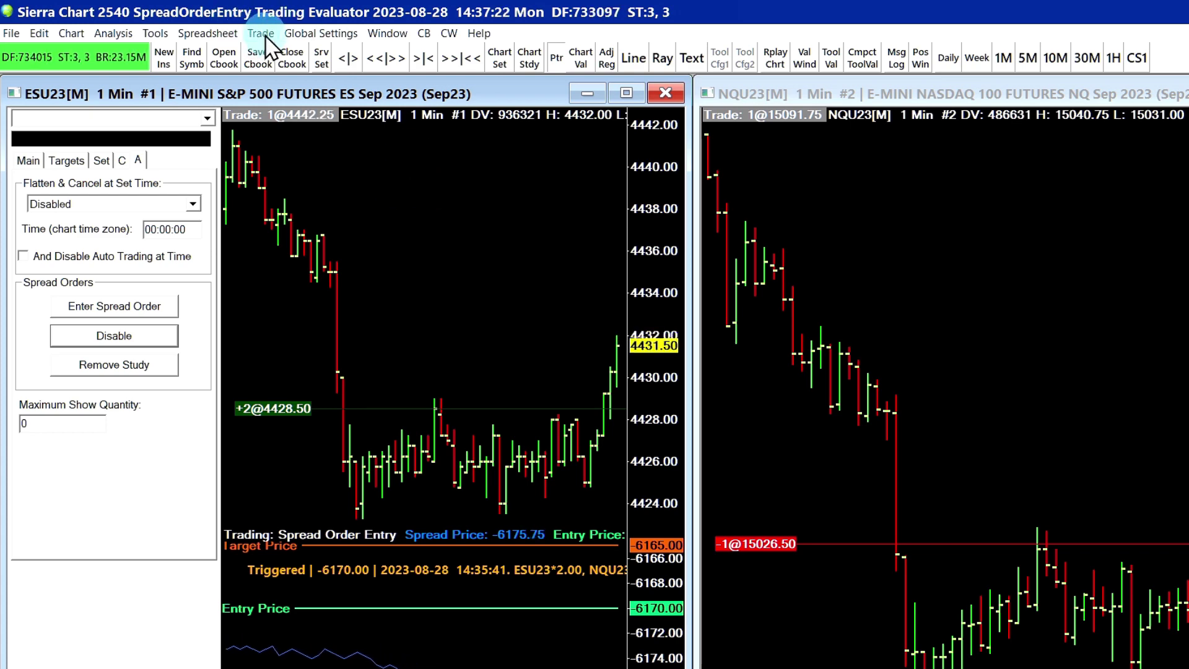
# Open the account balances window, then bring up the ES chart's Chart Studies list with F6
pyautogui.click(261, 34)
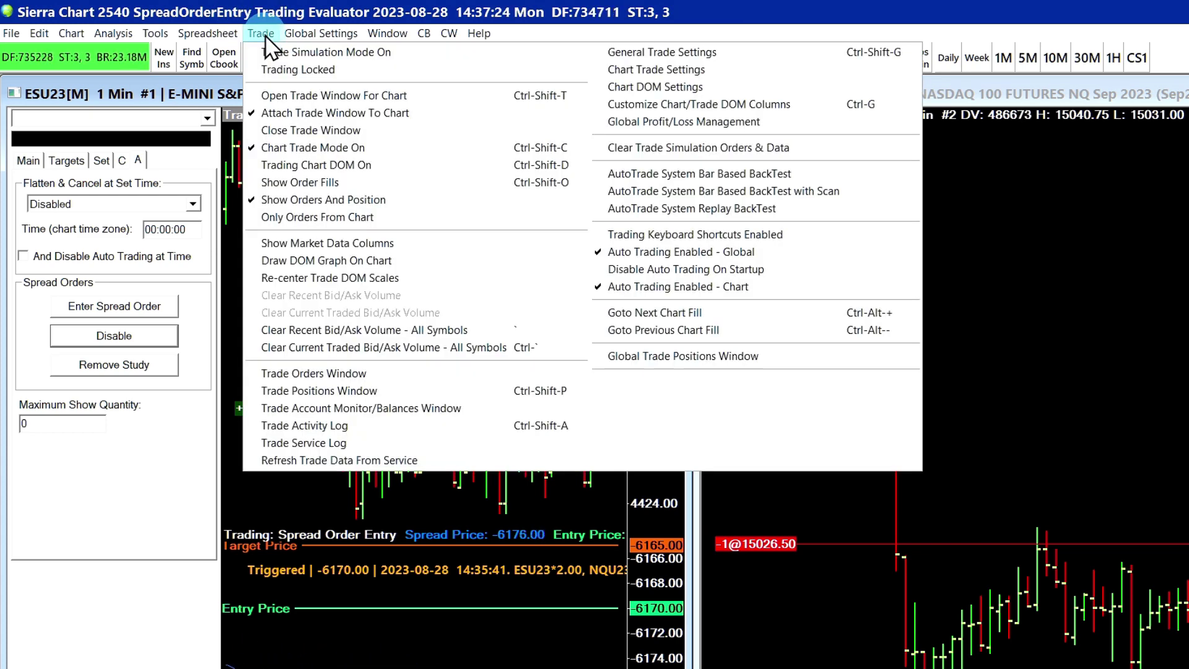
pyautogui.click(362, 407)
pyautogui.moveTo(662, 168); pyautogui.dragTo(647, 89)
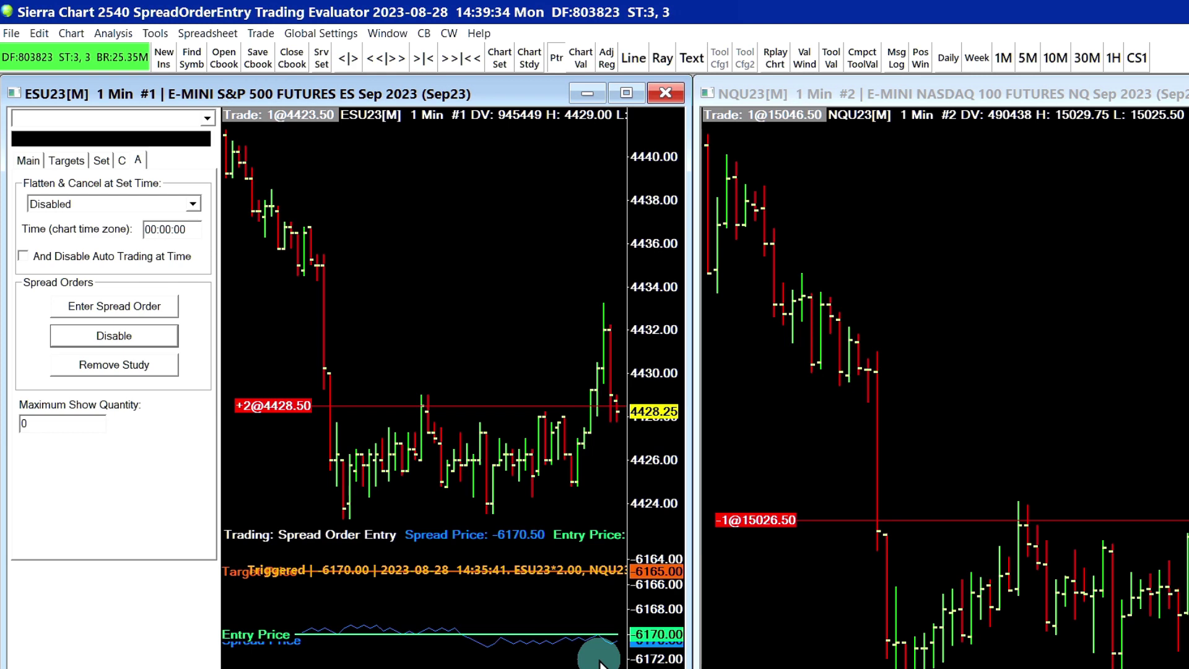
pyautogui.press('F6')
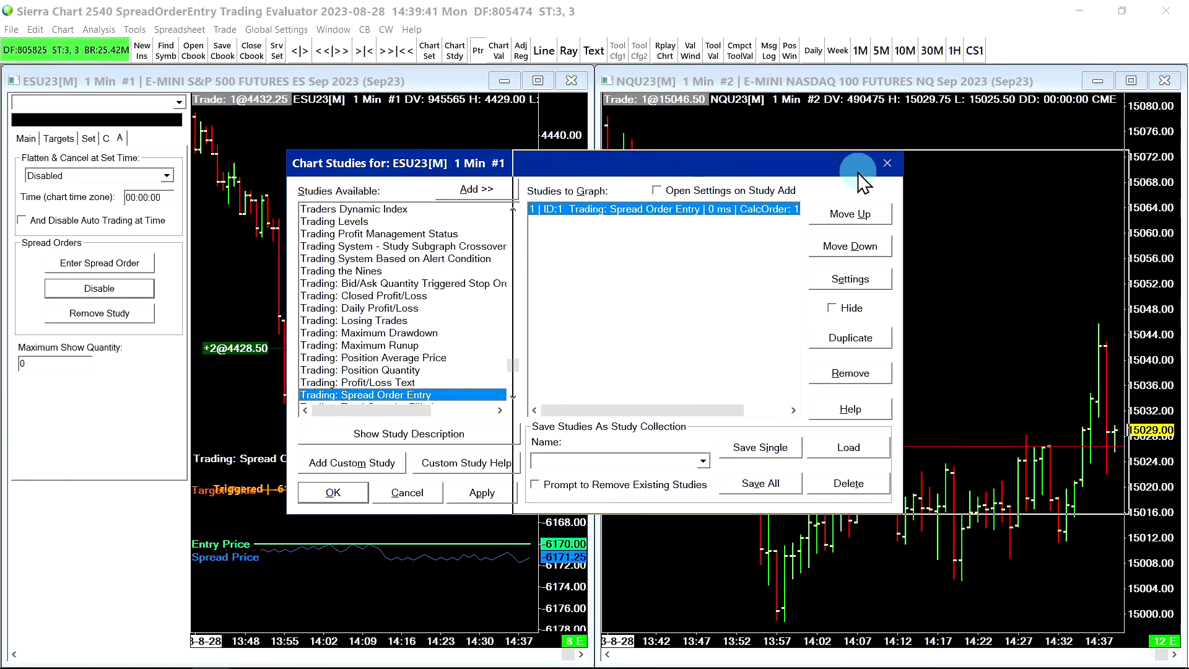
# Change the Spread Order Entry study's Target Spread Price to -6170, apply it, and close the settings
pyautogui.moveTo(694, 186); pyautogui.dragTo(976, 148)
pyautogui.moveTo(895, 121); pyautogui.dragTo(891, 107)
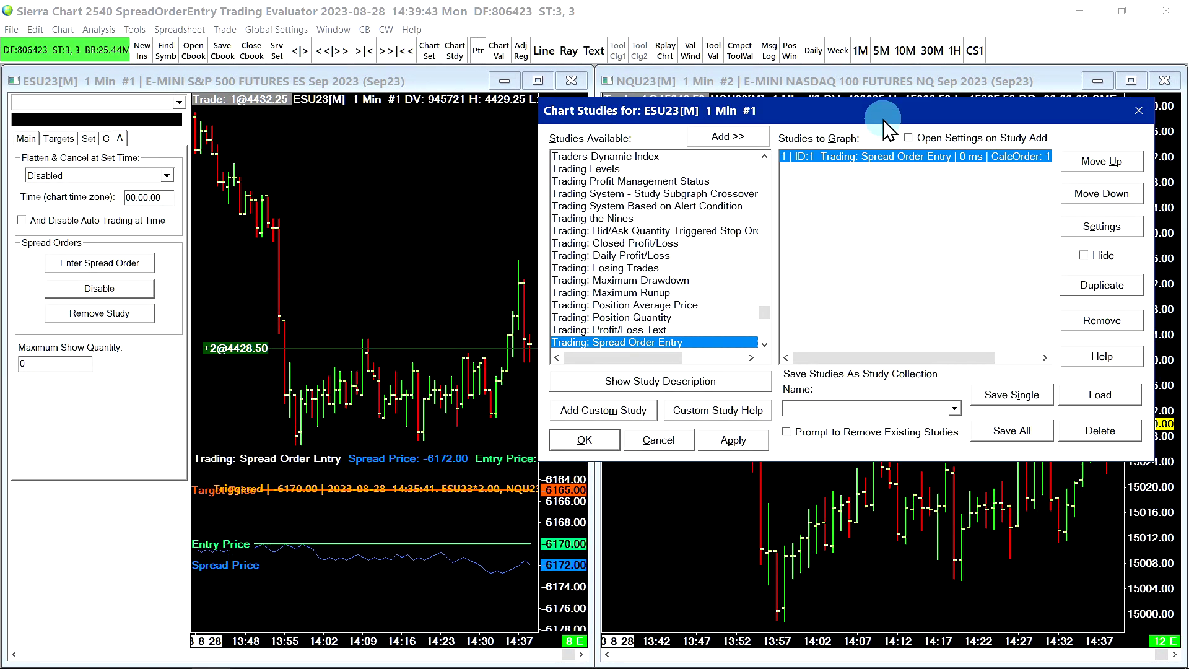
pyautogui.doubleClick(884, 168)
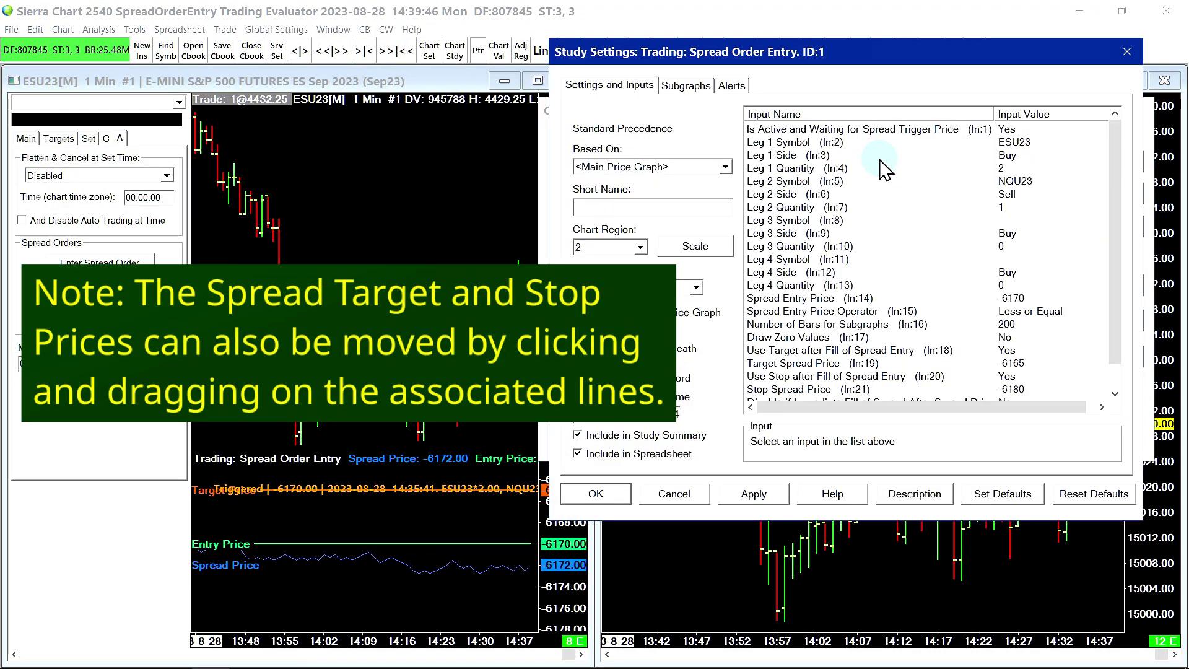
pyautogui.scroll(-1, 1123, 212)
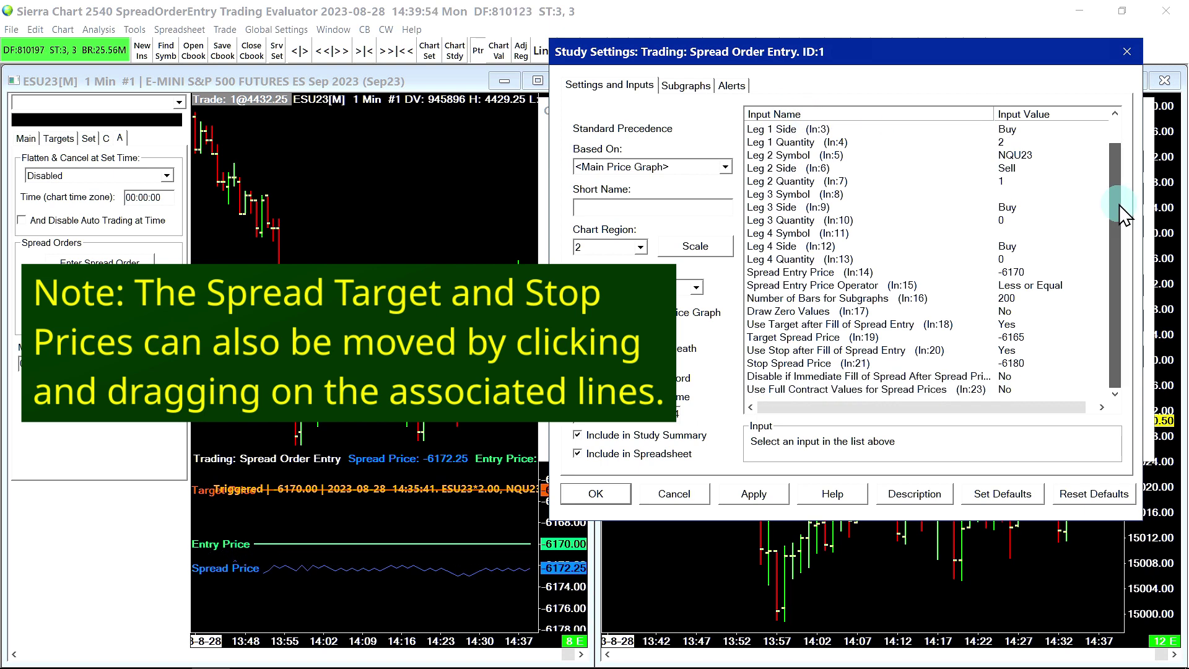
pyautogui.click(849, 338)
pyautogui.click(786, 444)
pyautogui.press('BackSpace')
pyautogui.write('70')
pyautogui.moveTo(785, 444); pyautogui.dragTo(770, 444)
pyautogui.write('70')
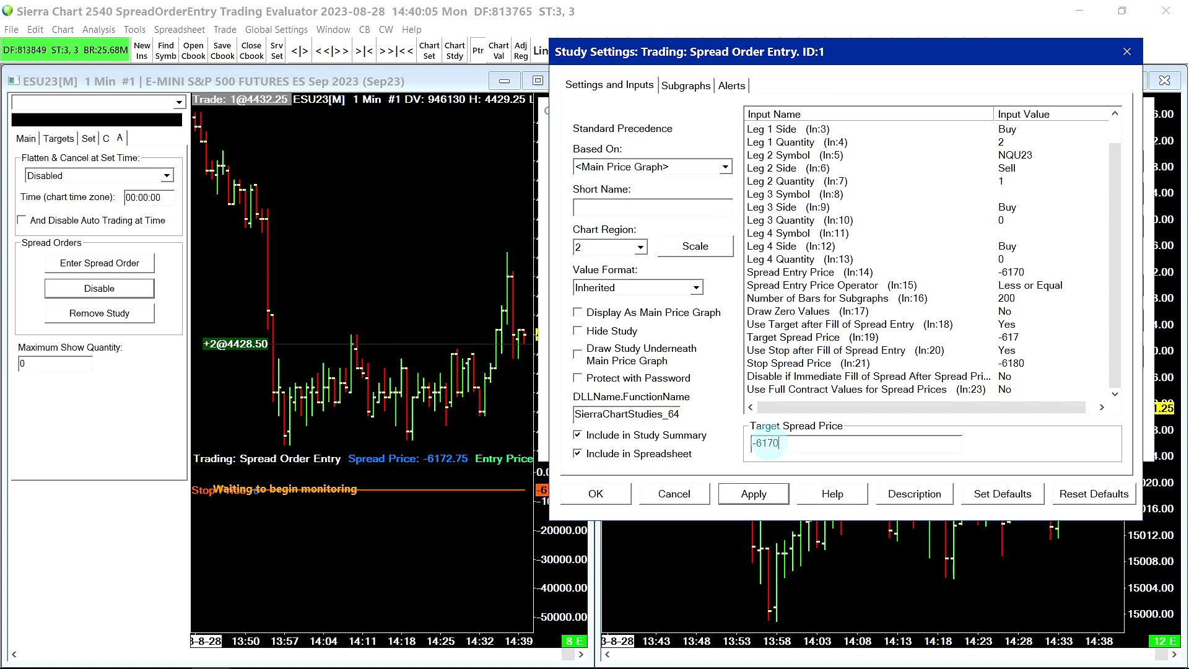
pyautogui.click(756, 495)
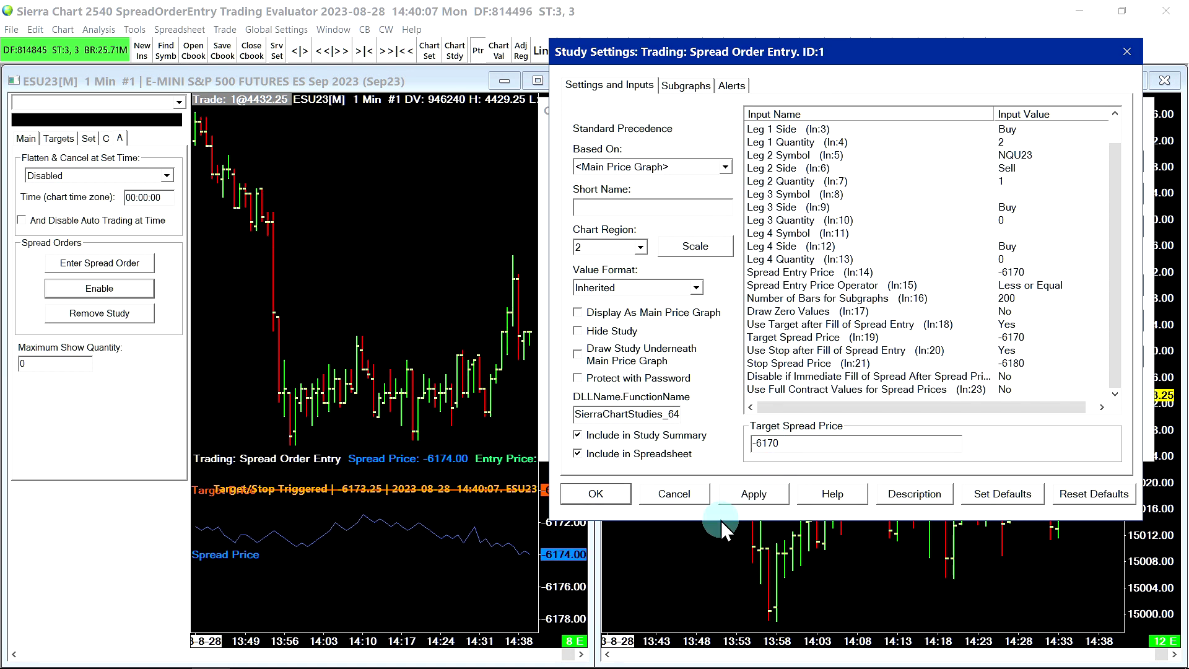
pyautogui.click(440, 323)
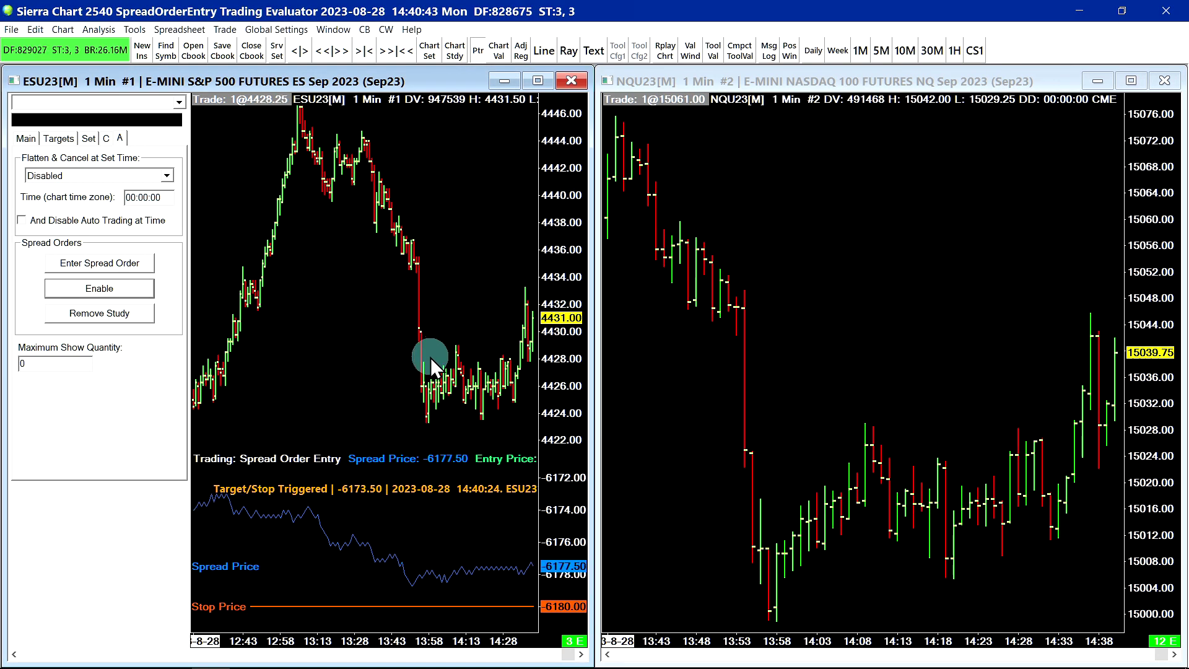